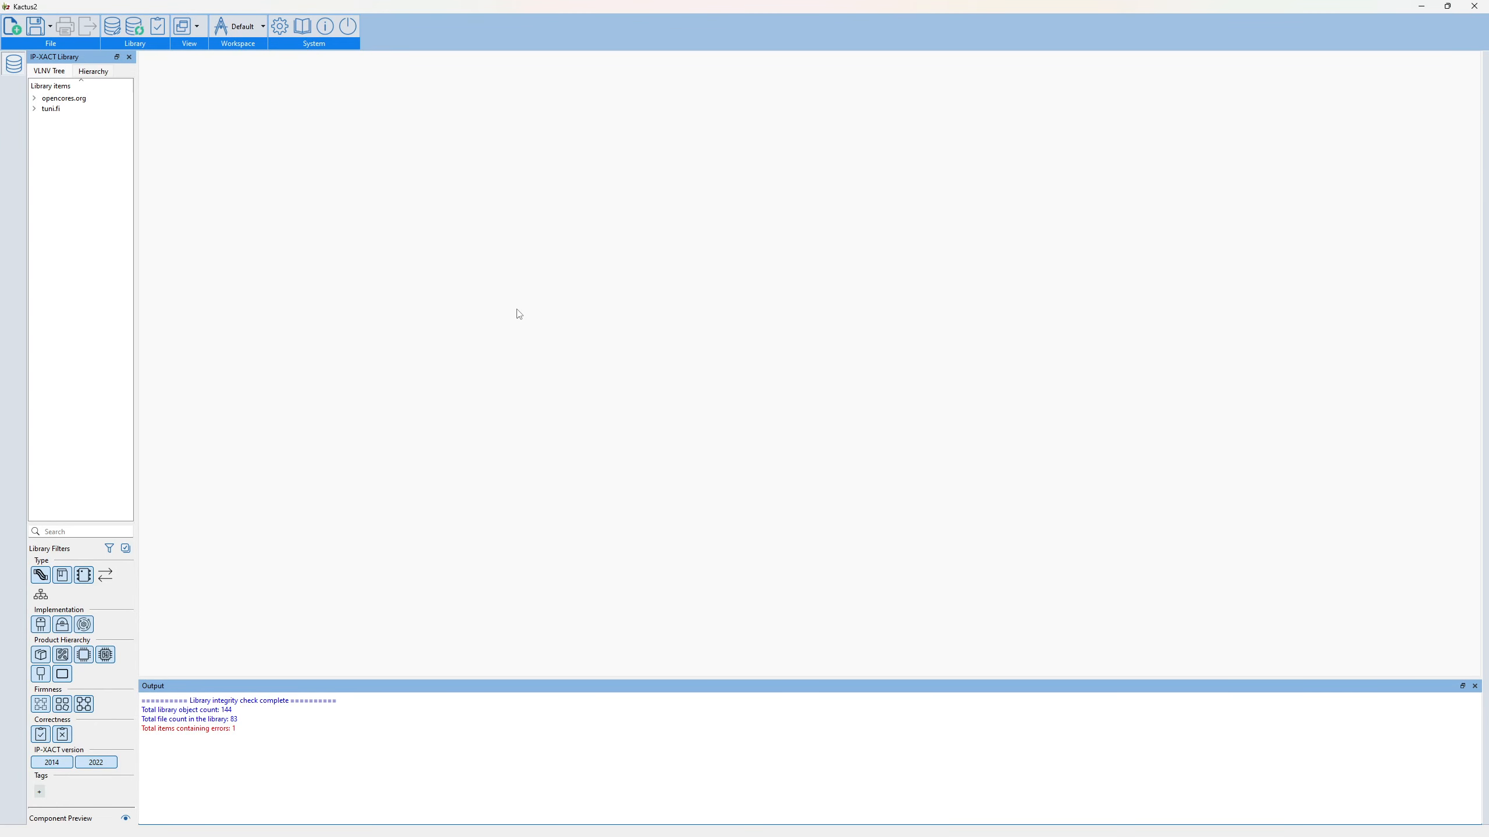
- Open the application settings and view the File Types page
left_click(280, 26)
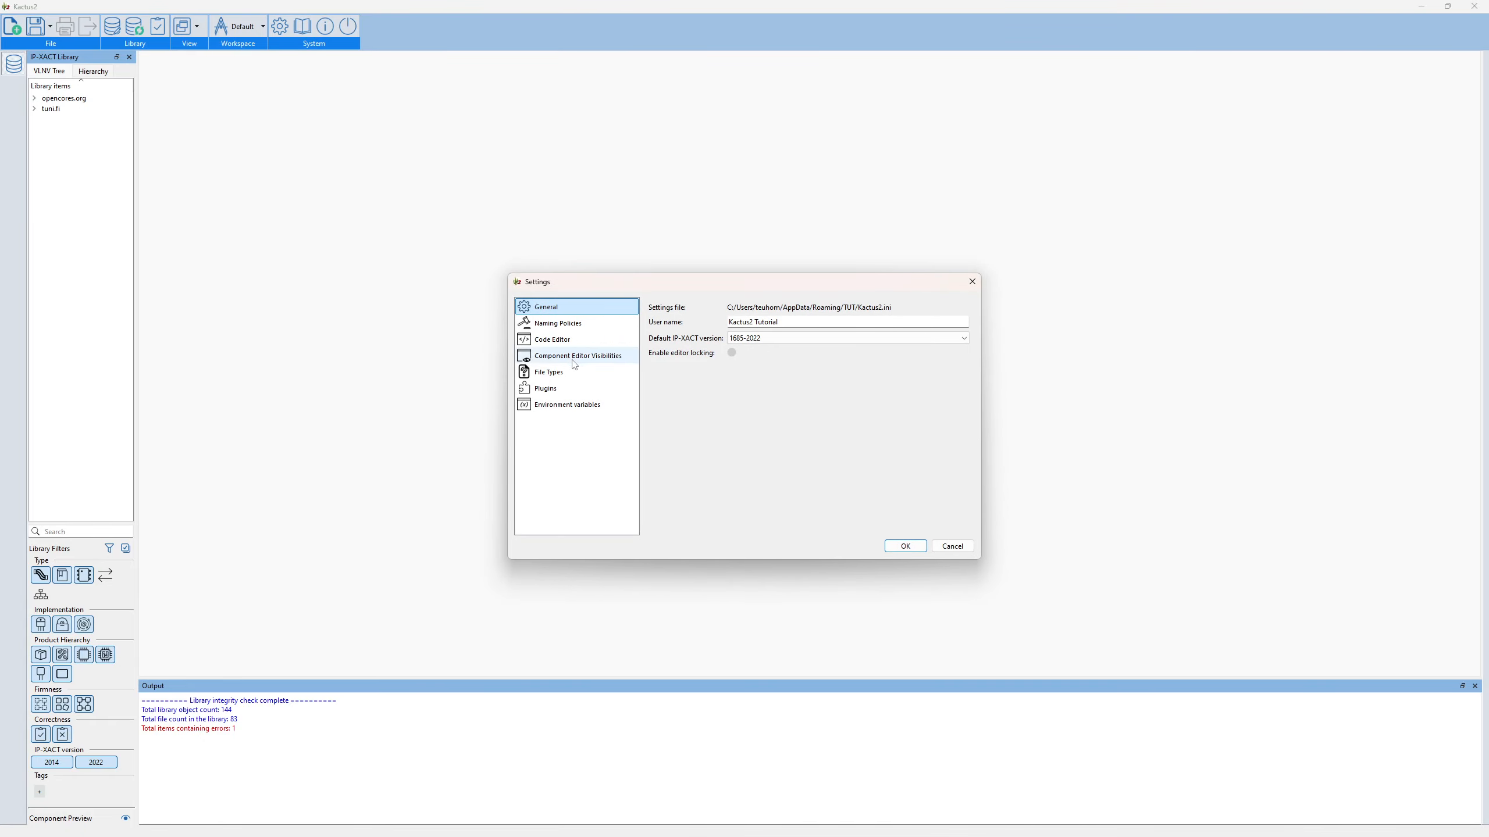
left_click(578, 374)
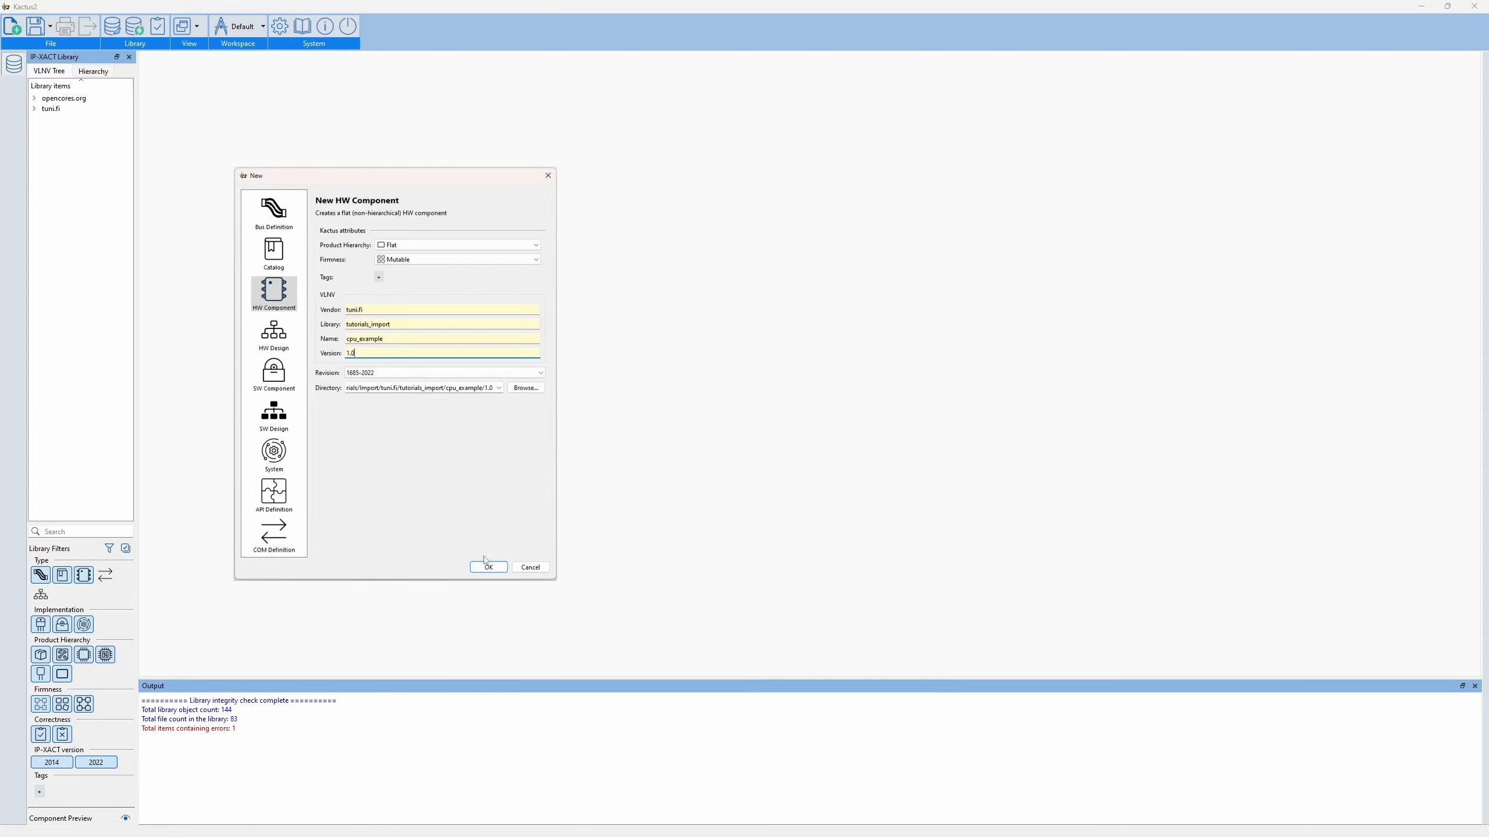
left_click(487, 565)
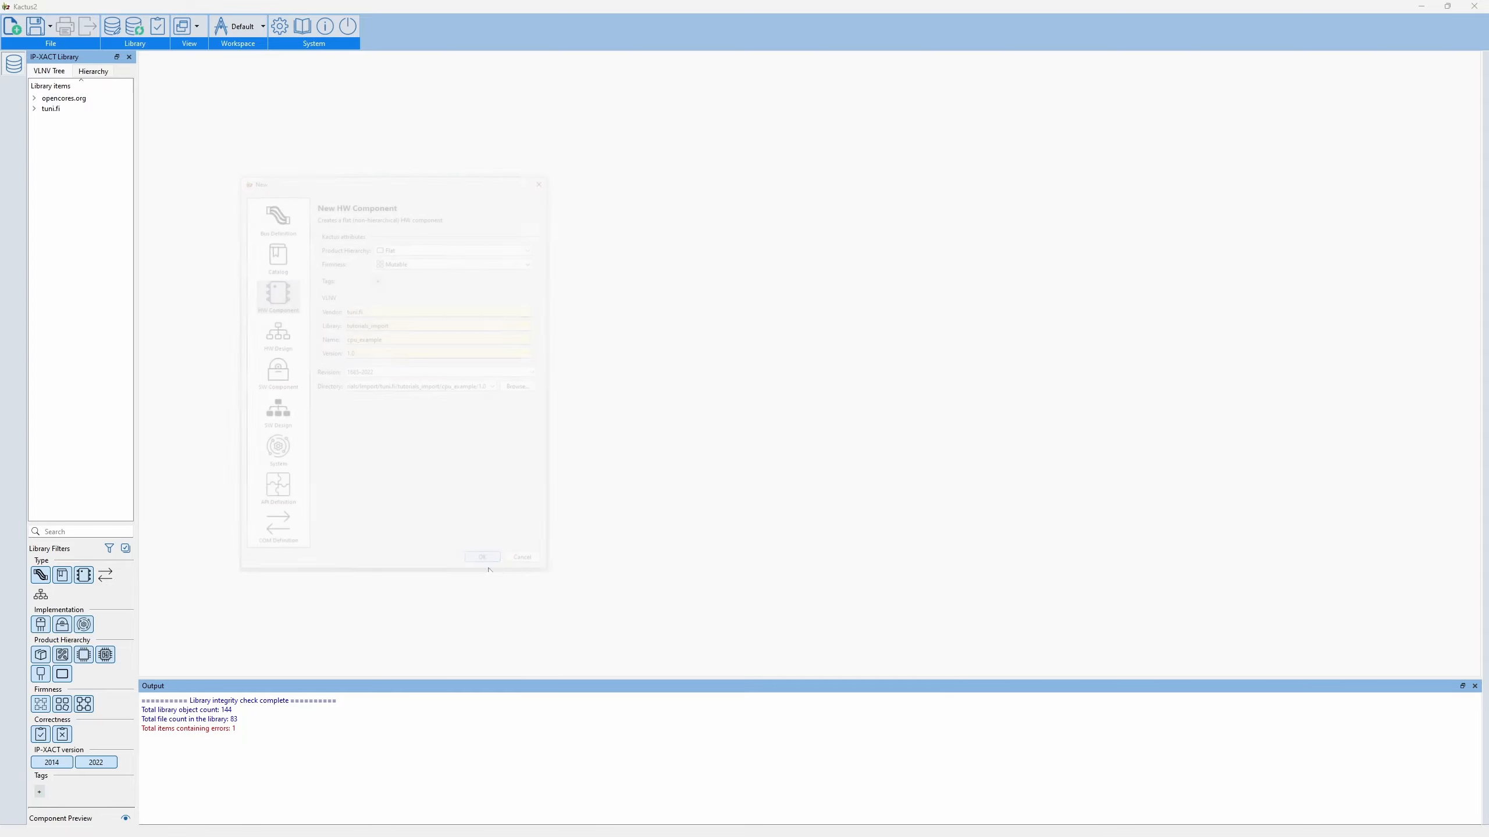
left_click(534, 628)
left_click(534, 628)
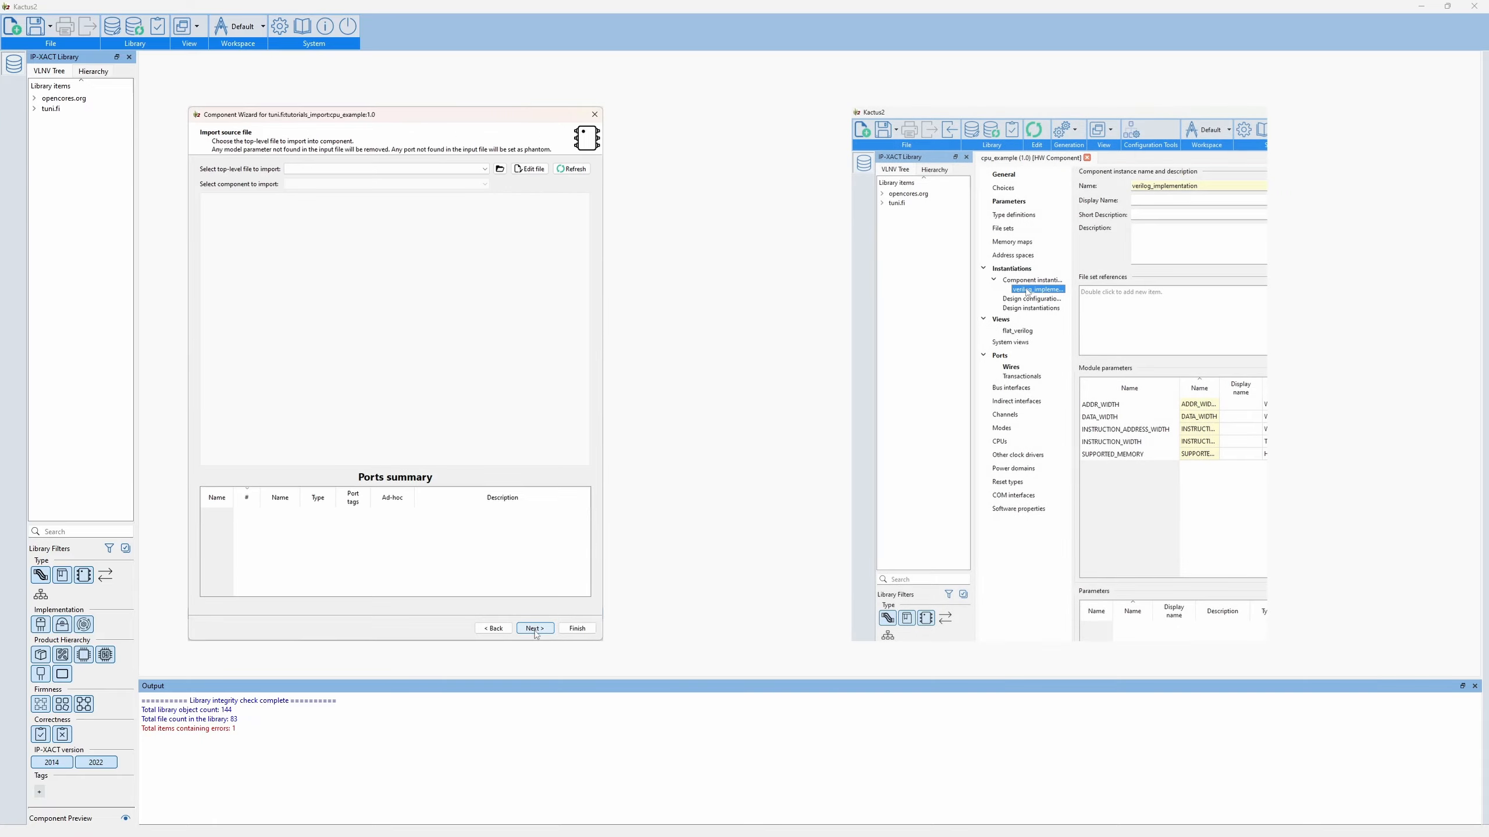
left_click(500, 168)
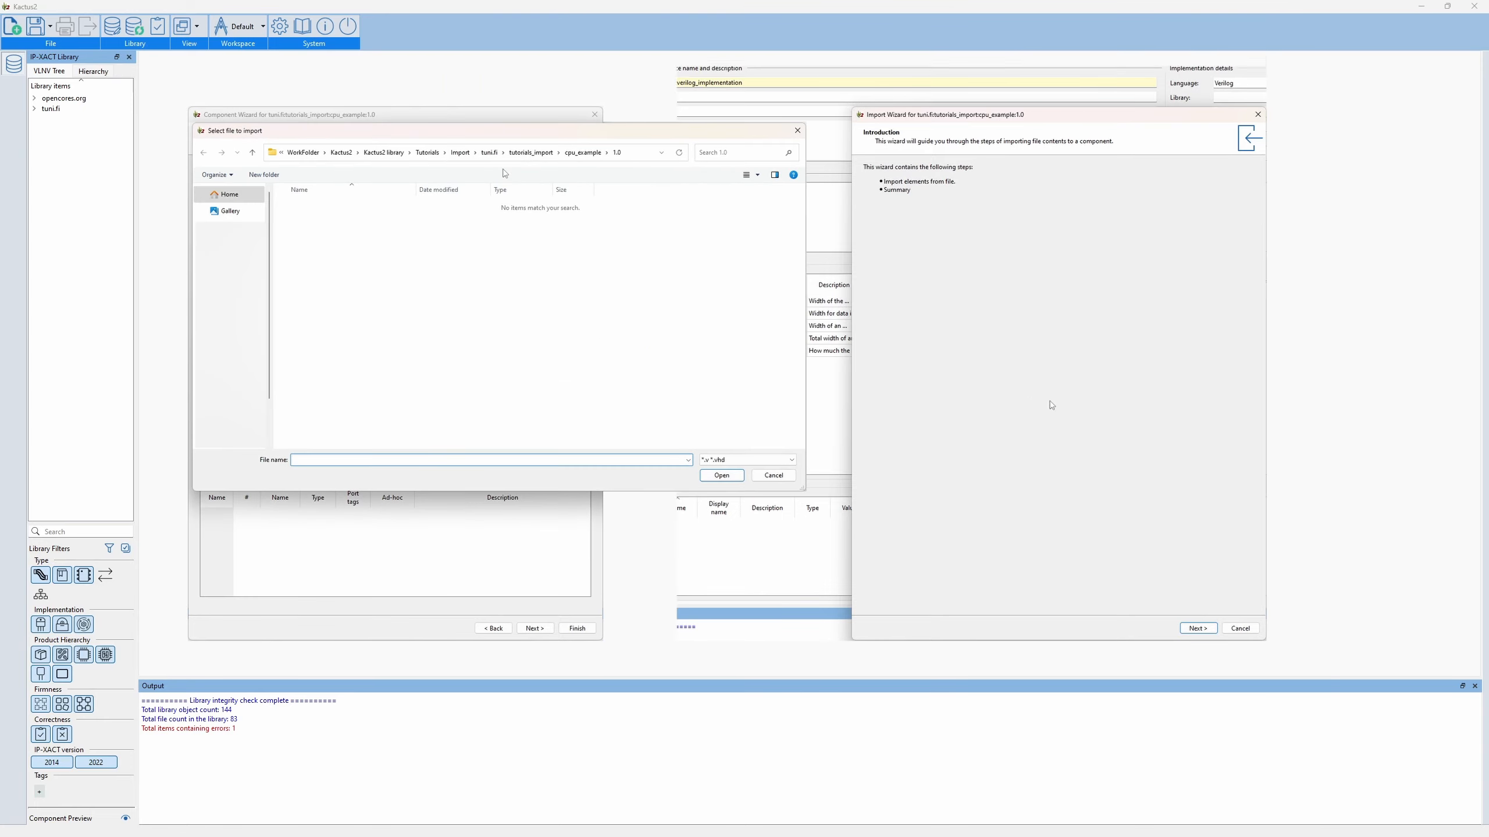
double_click(391, 210)
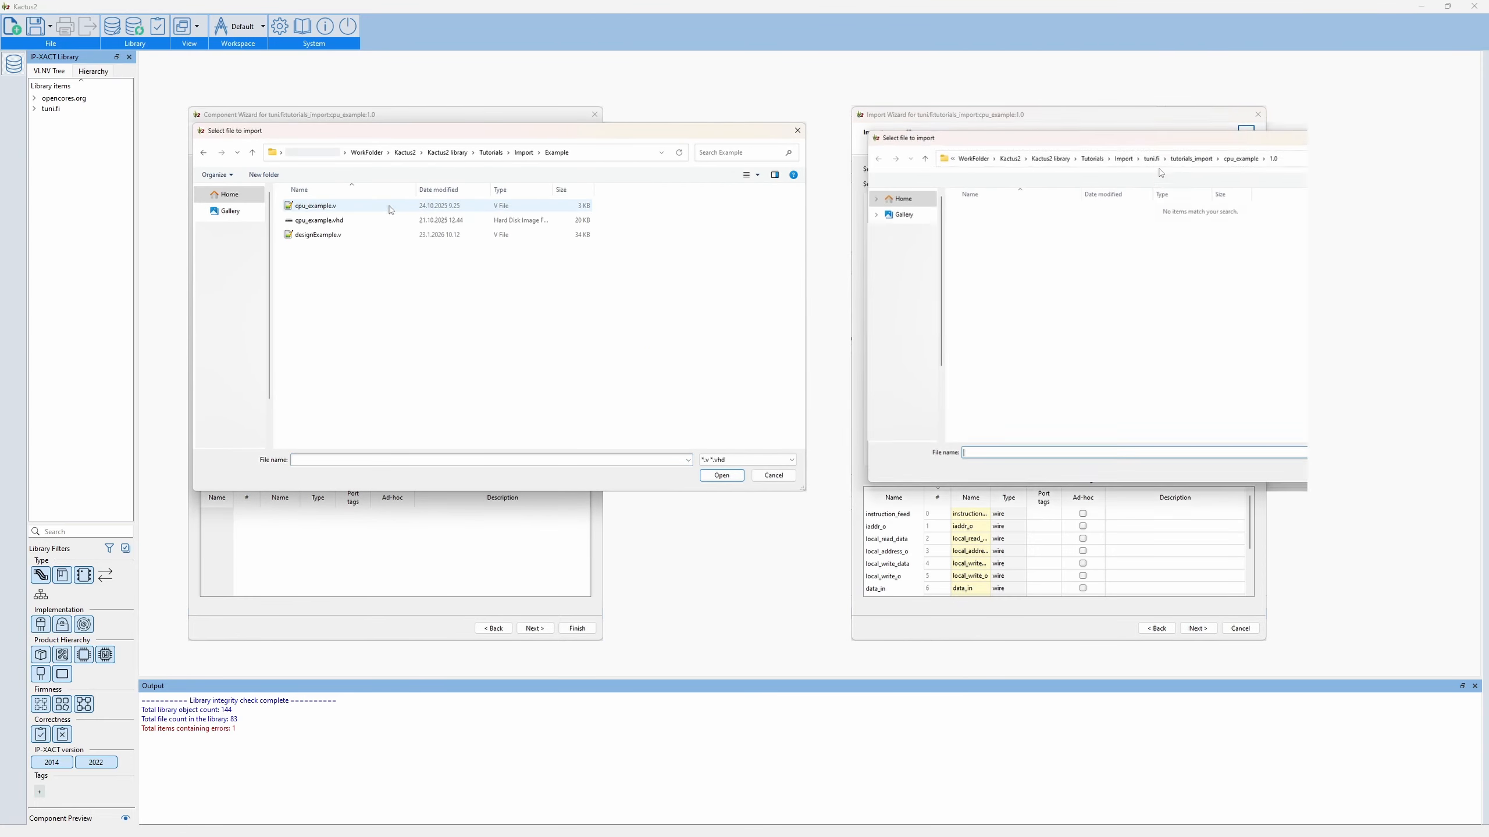
double_click(391, 206)
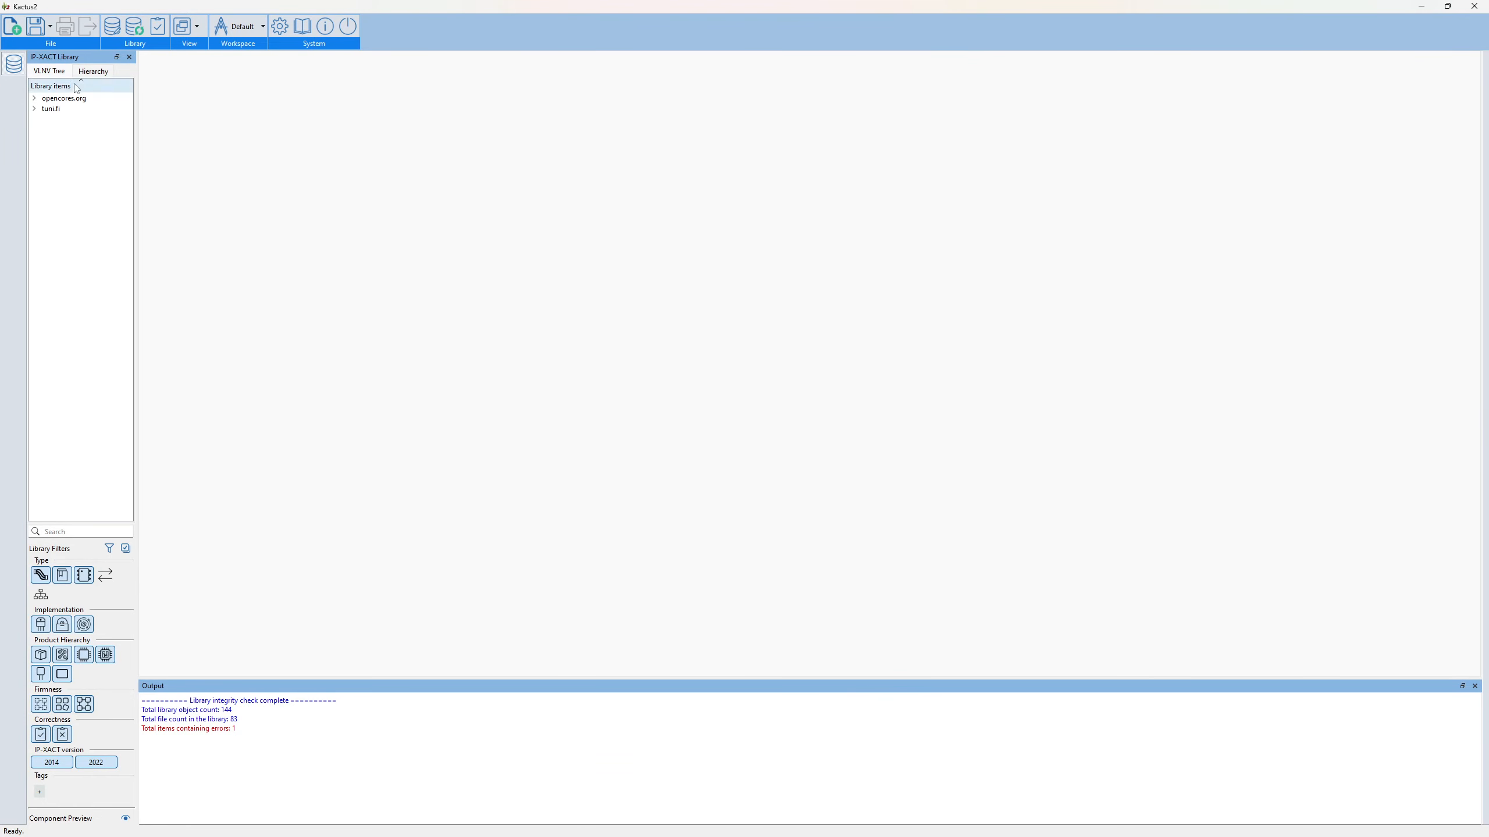
- Create a flat HW component with vendor tuni.fi, library tutorials_import, name cpu_example and version 1.0
left_click(16, 28)
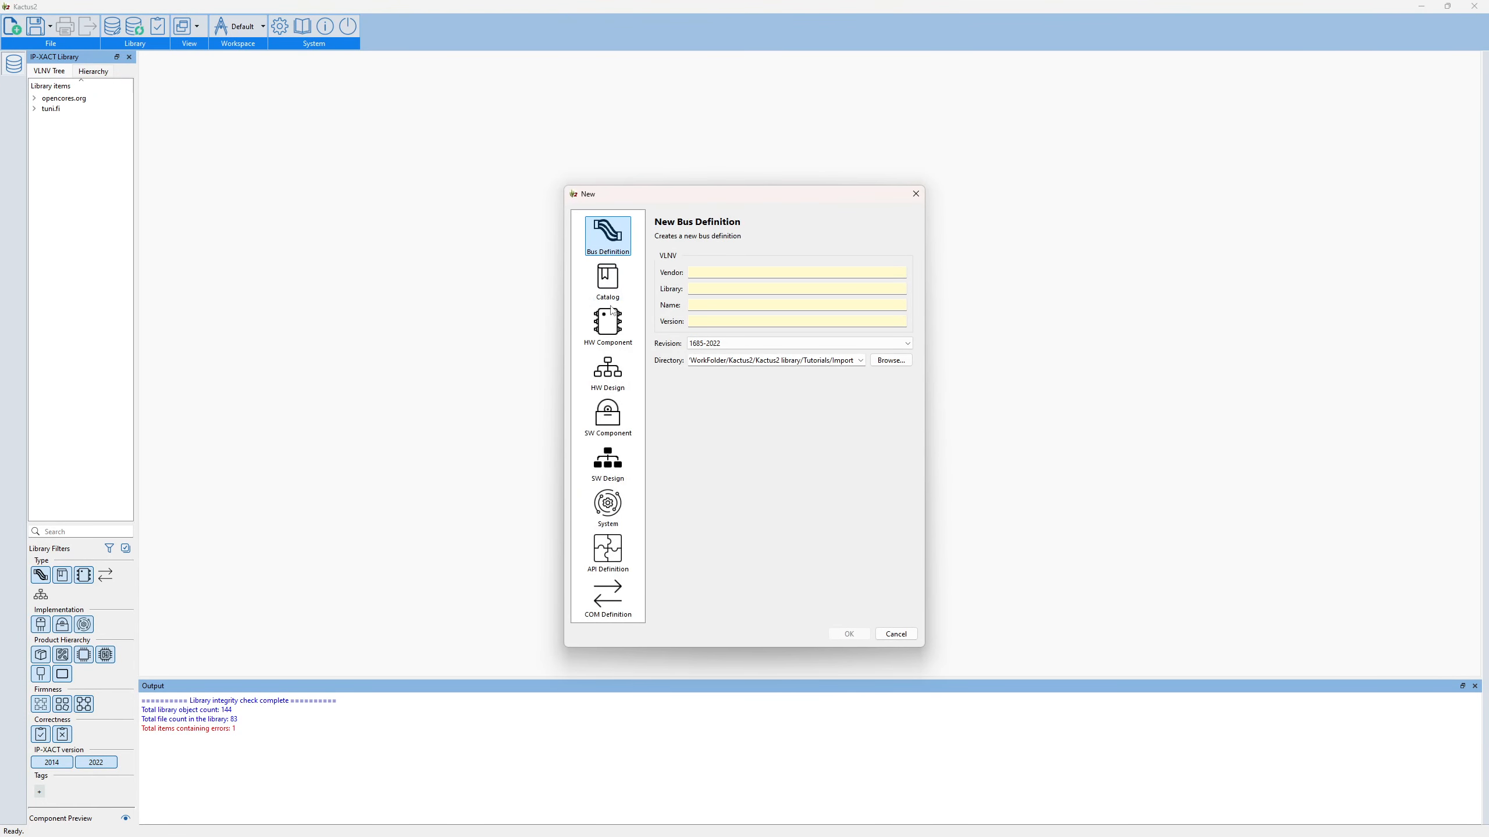
left_click(625, 320)
left_click(721, 345)
type("tuni.fi")
key("Tab")
type("t")
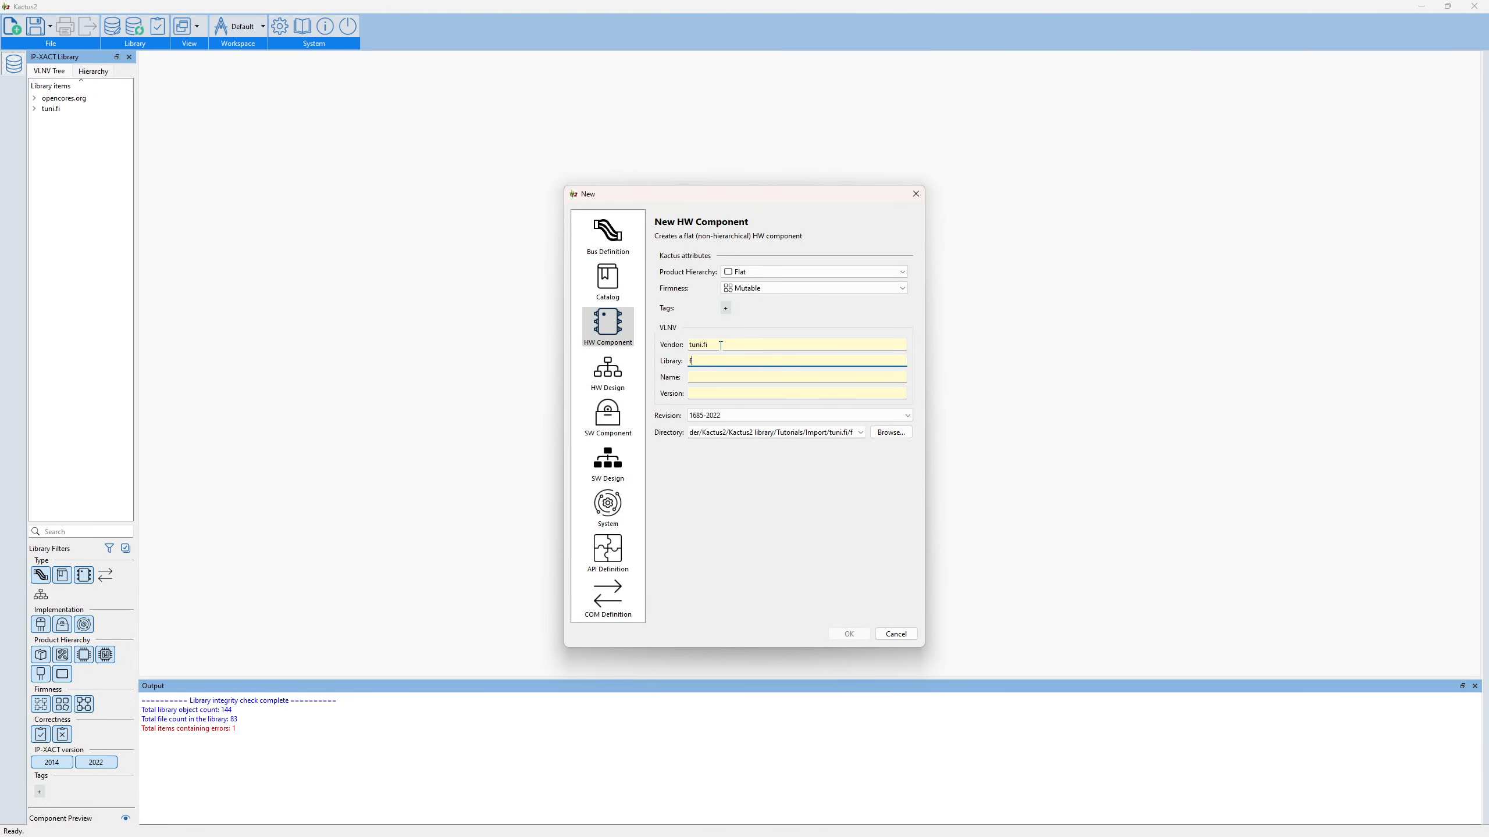
type("utorials_import")
key("Tab")
type("cpu_")
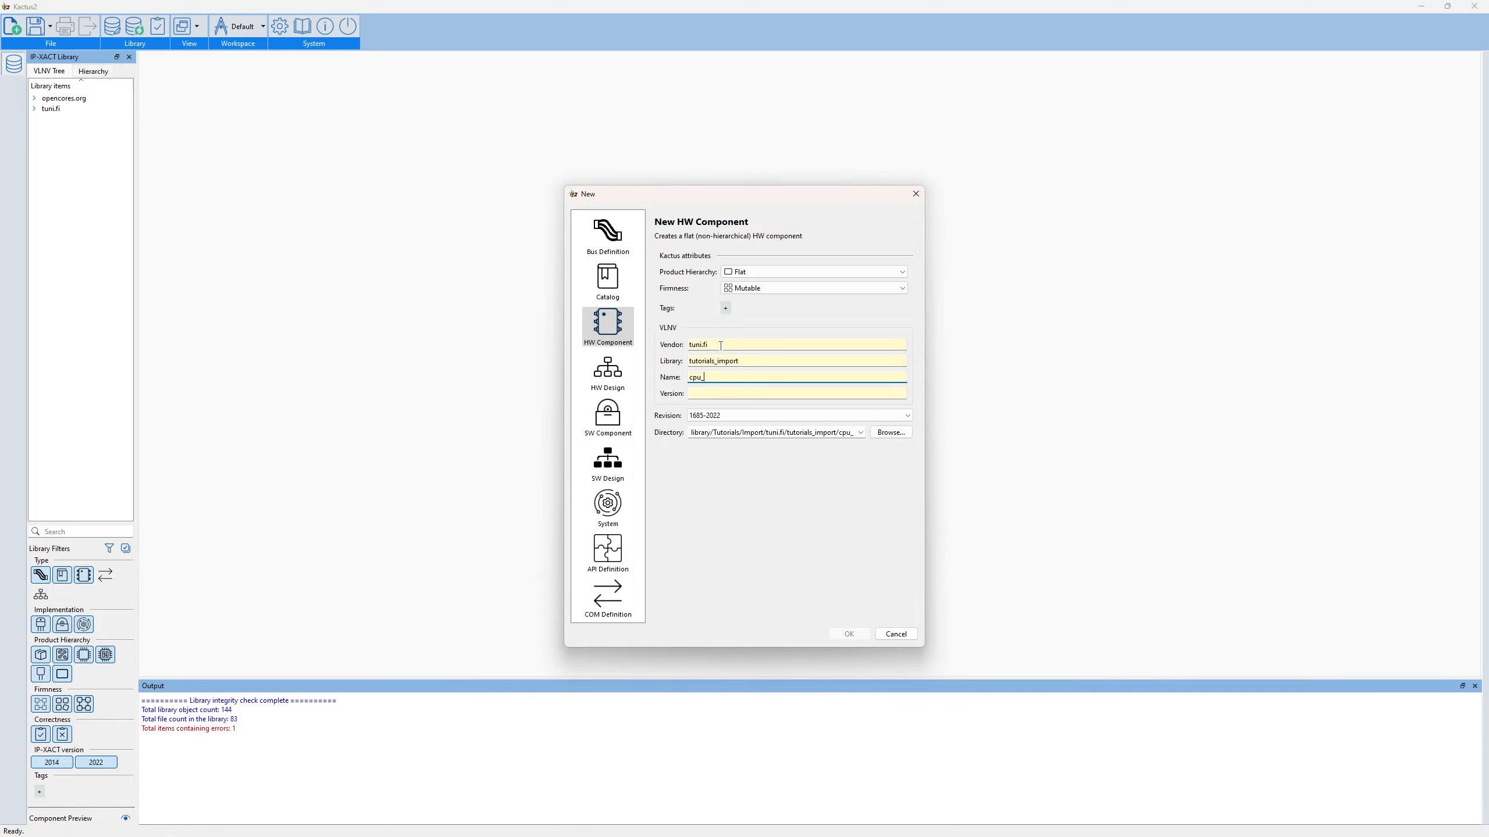
type("example")
key("Tab")
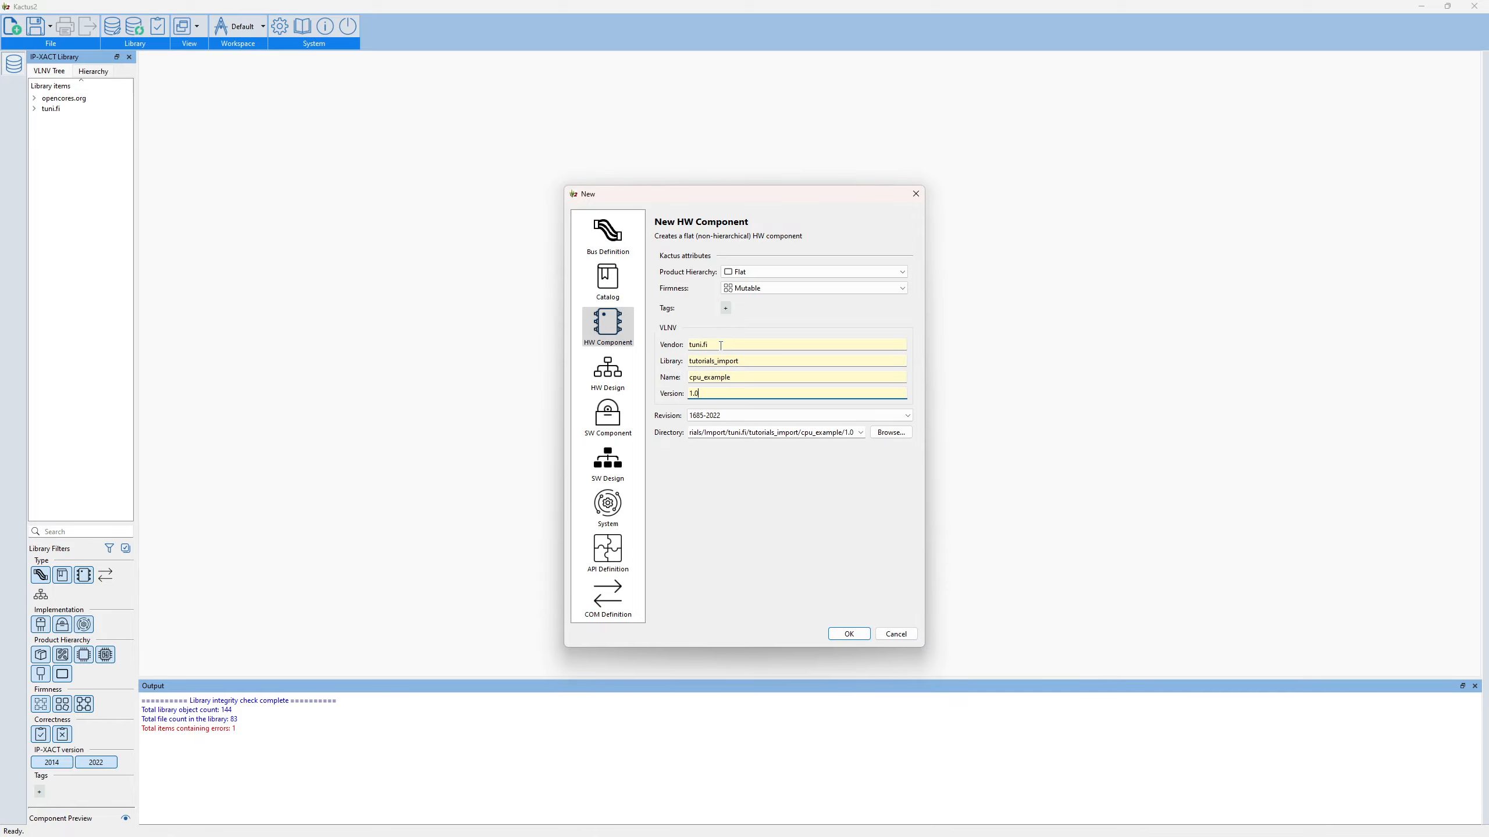
left_click(849, 634)
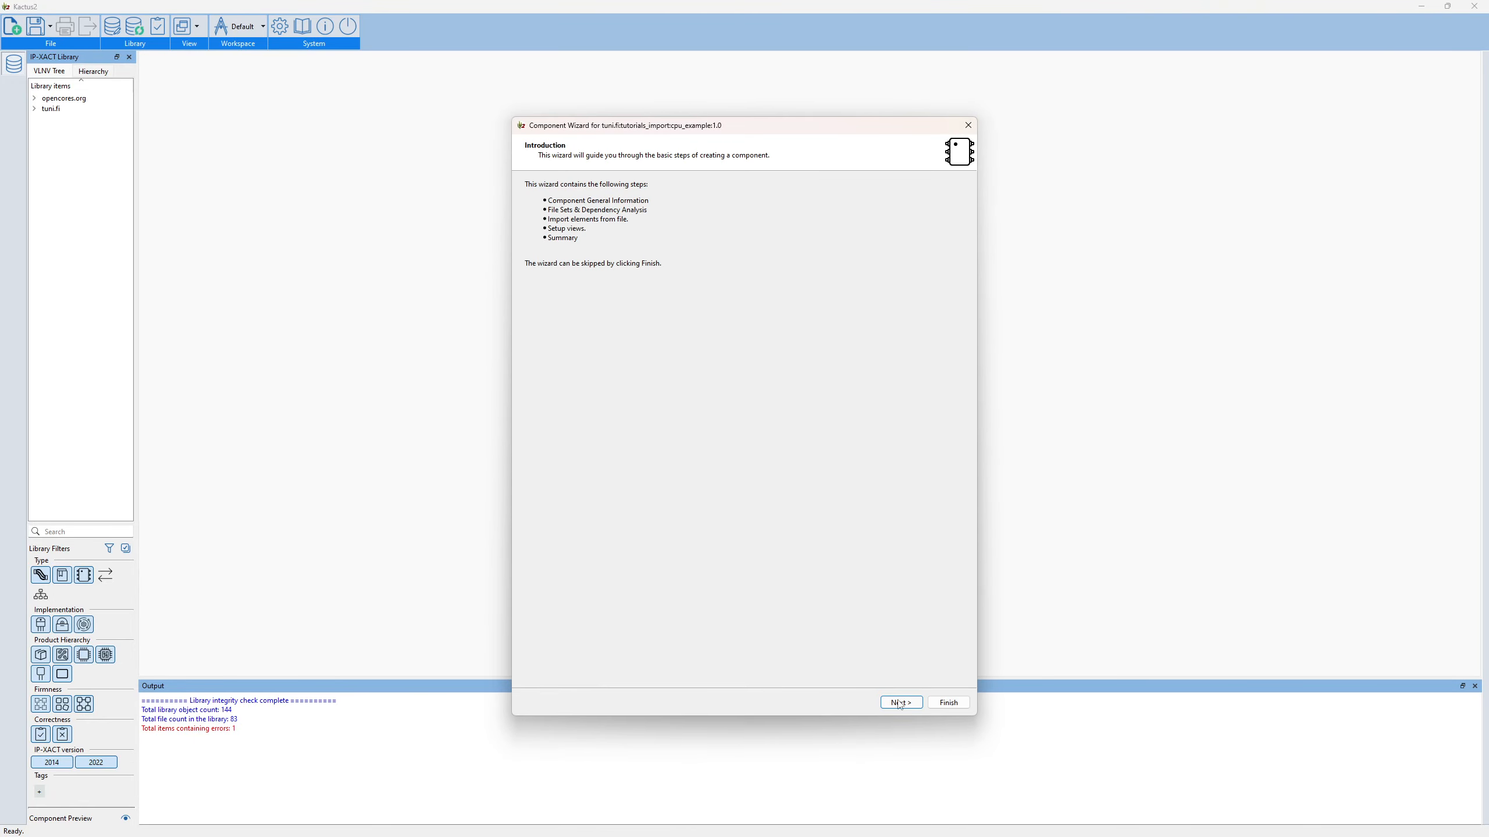
- Advance the component wizard to the source import and choose cpu_example.v from the Import/Example folder as the top-level file
left_click(901, 702)
left_click(901, 703)
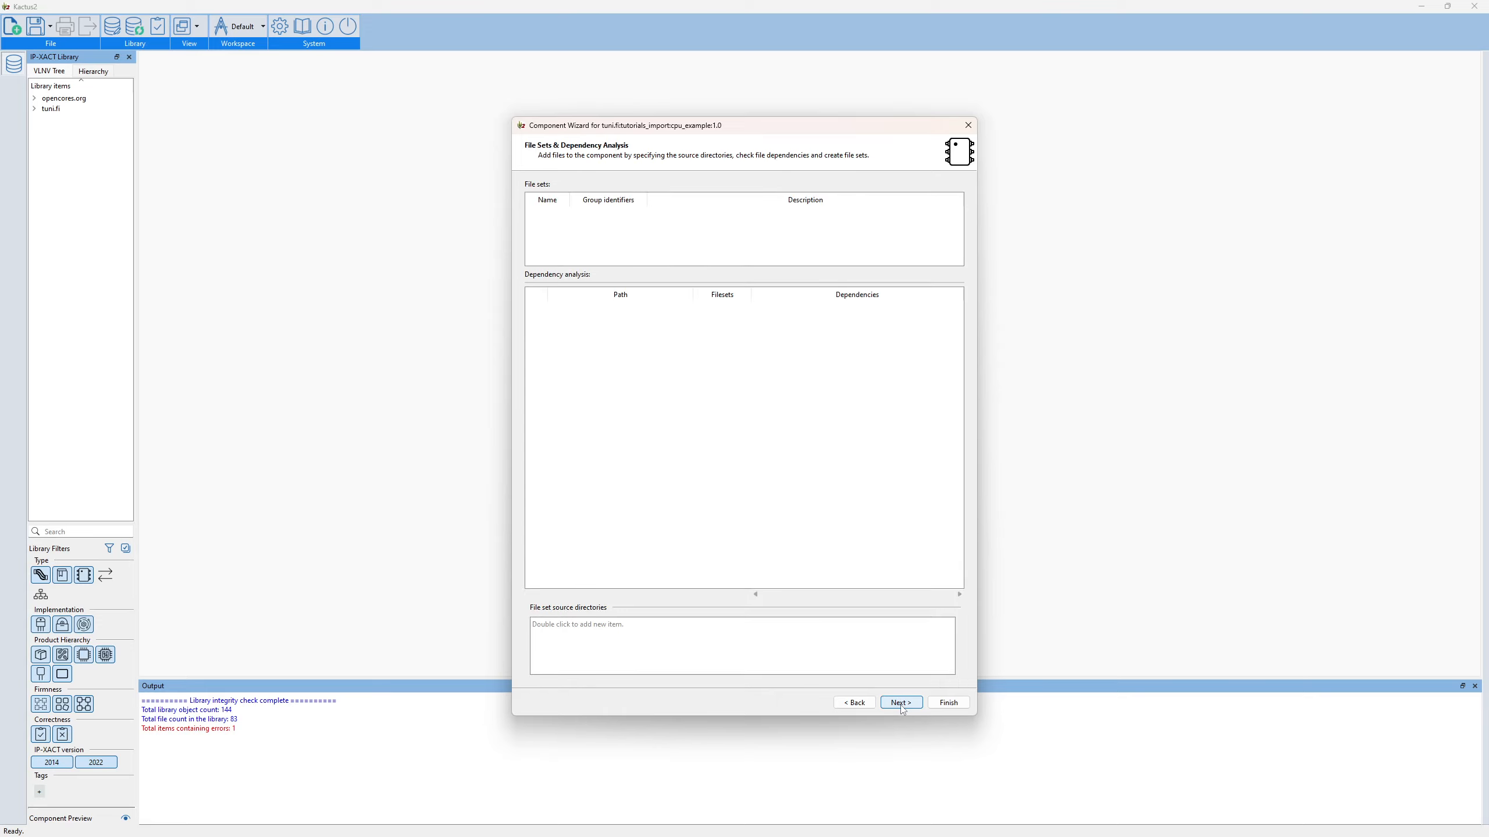
left_click(900, 702)
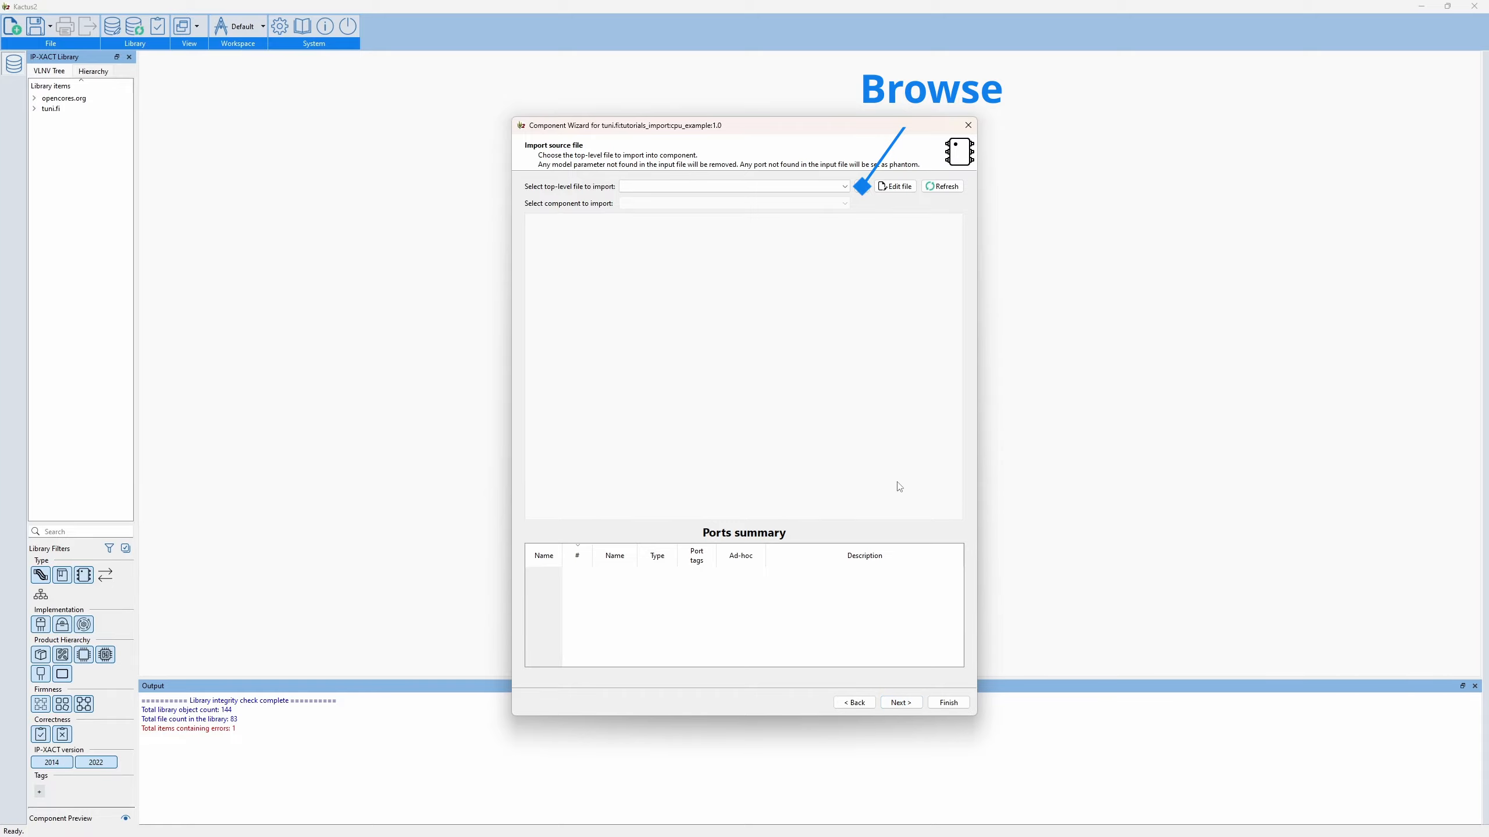
left_click(861, 187)
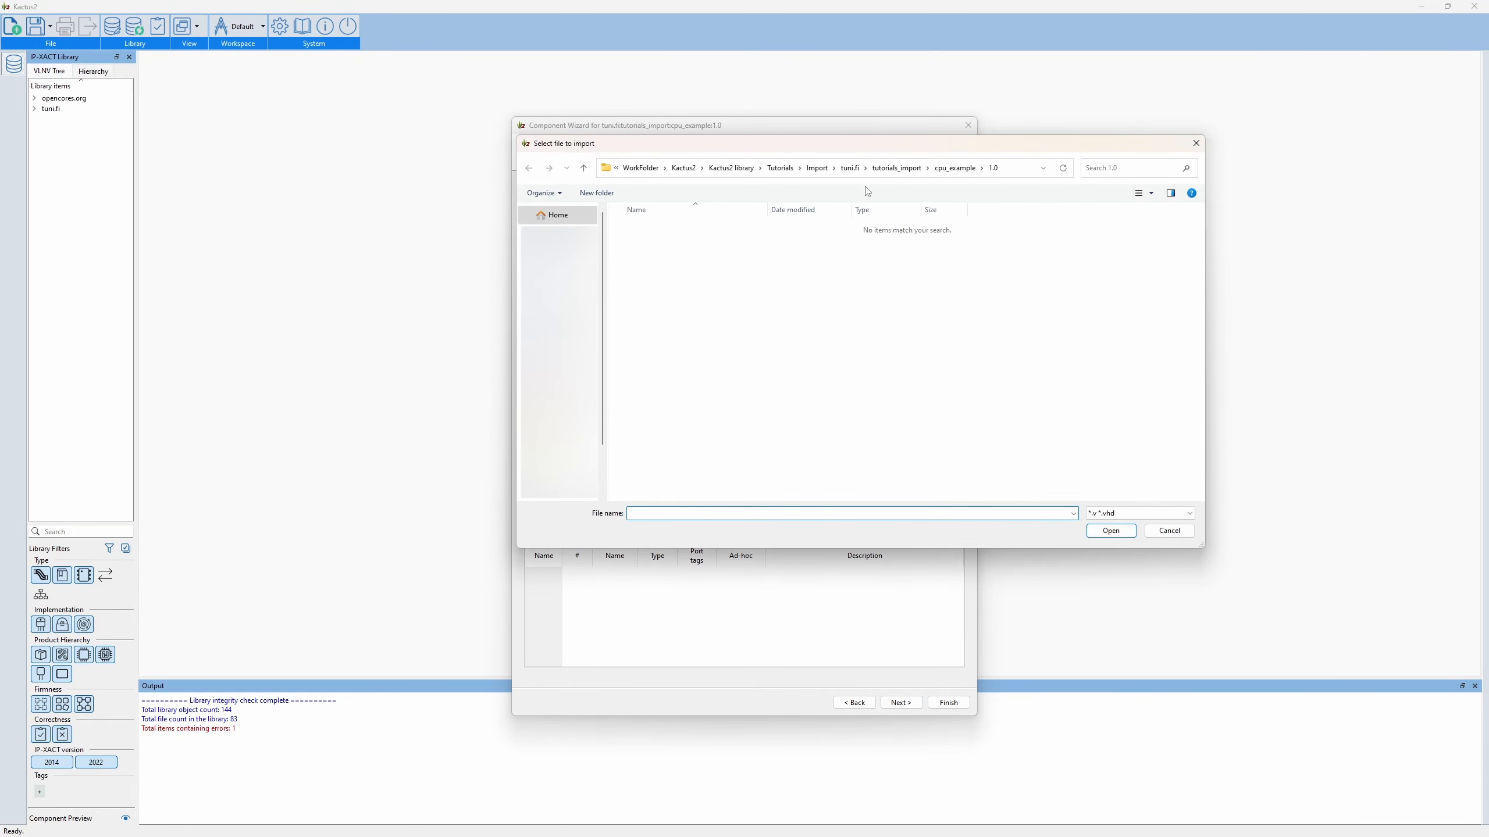
left_click(819, 168)
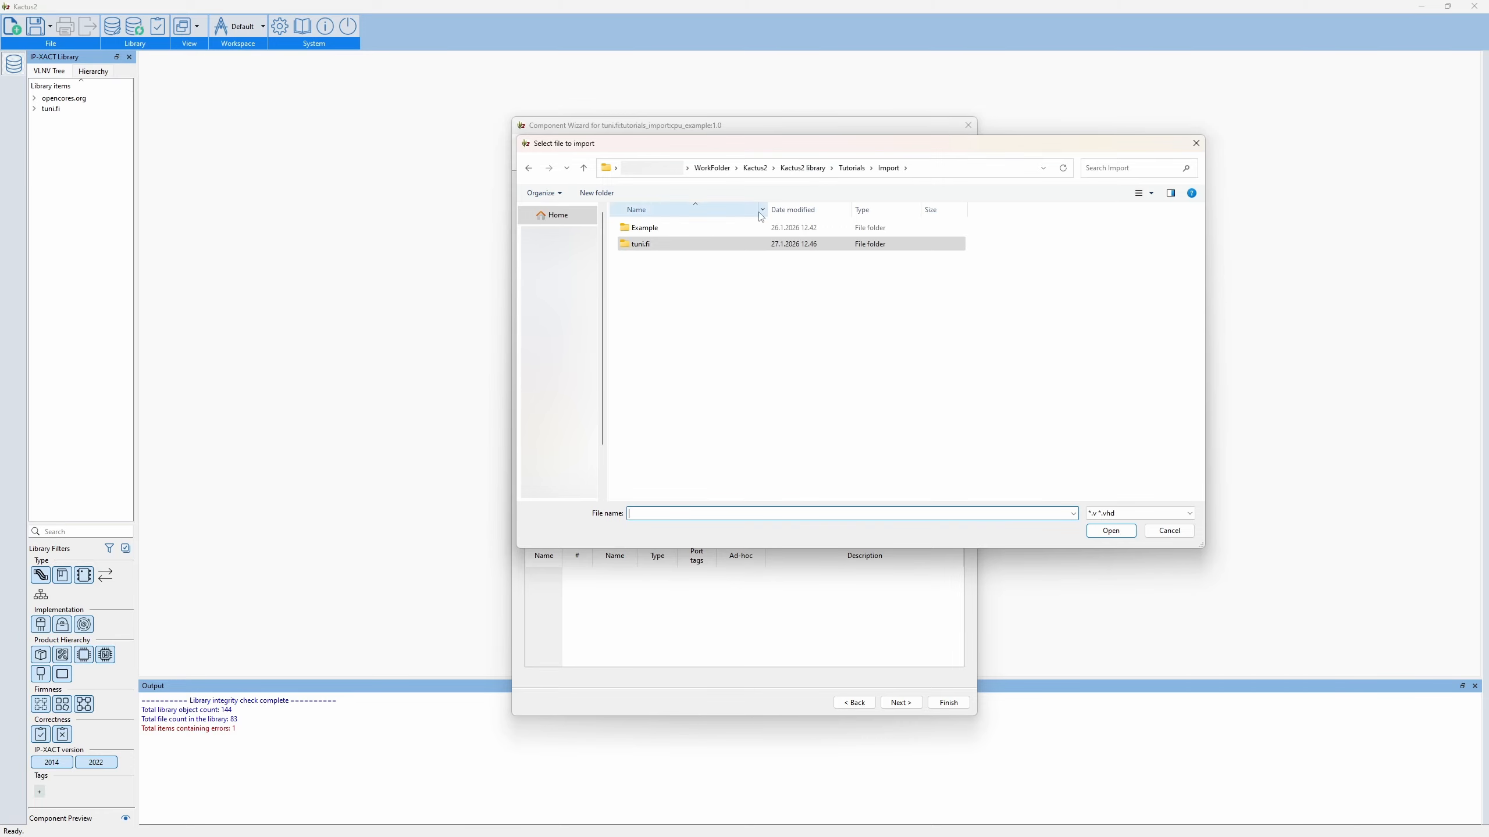
left_click(739, 232)
double_click(739, 233)
double_click(739, 232)
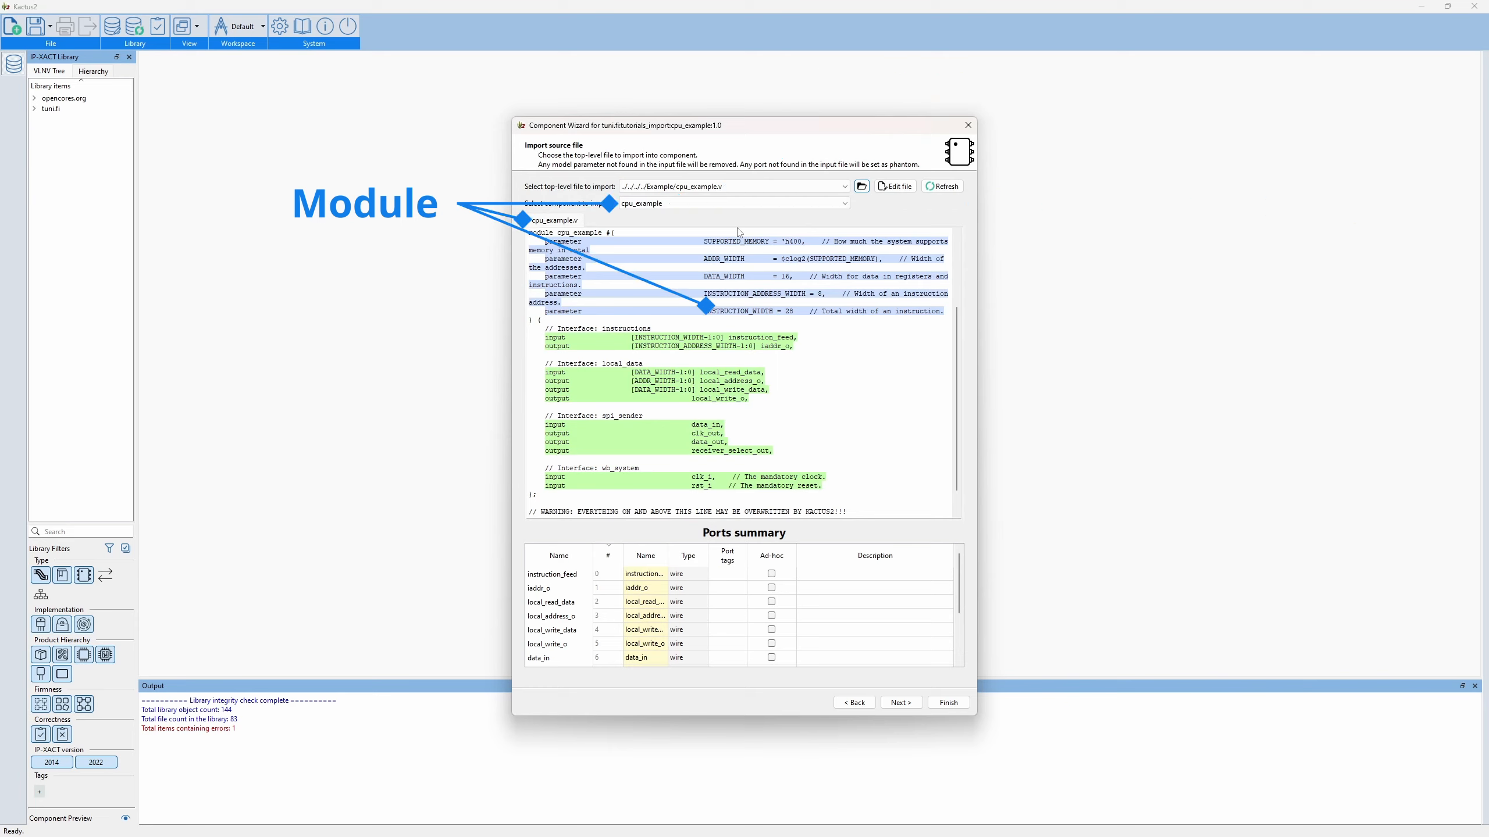
- Widen the component wizard, move it aside and look through the ports summary of the imported file
left_click_drag(976, 465, 1074, 465)
left_click_drag(796, 130, 1161, 137)
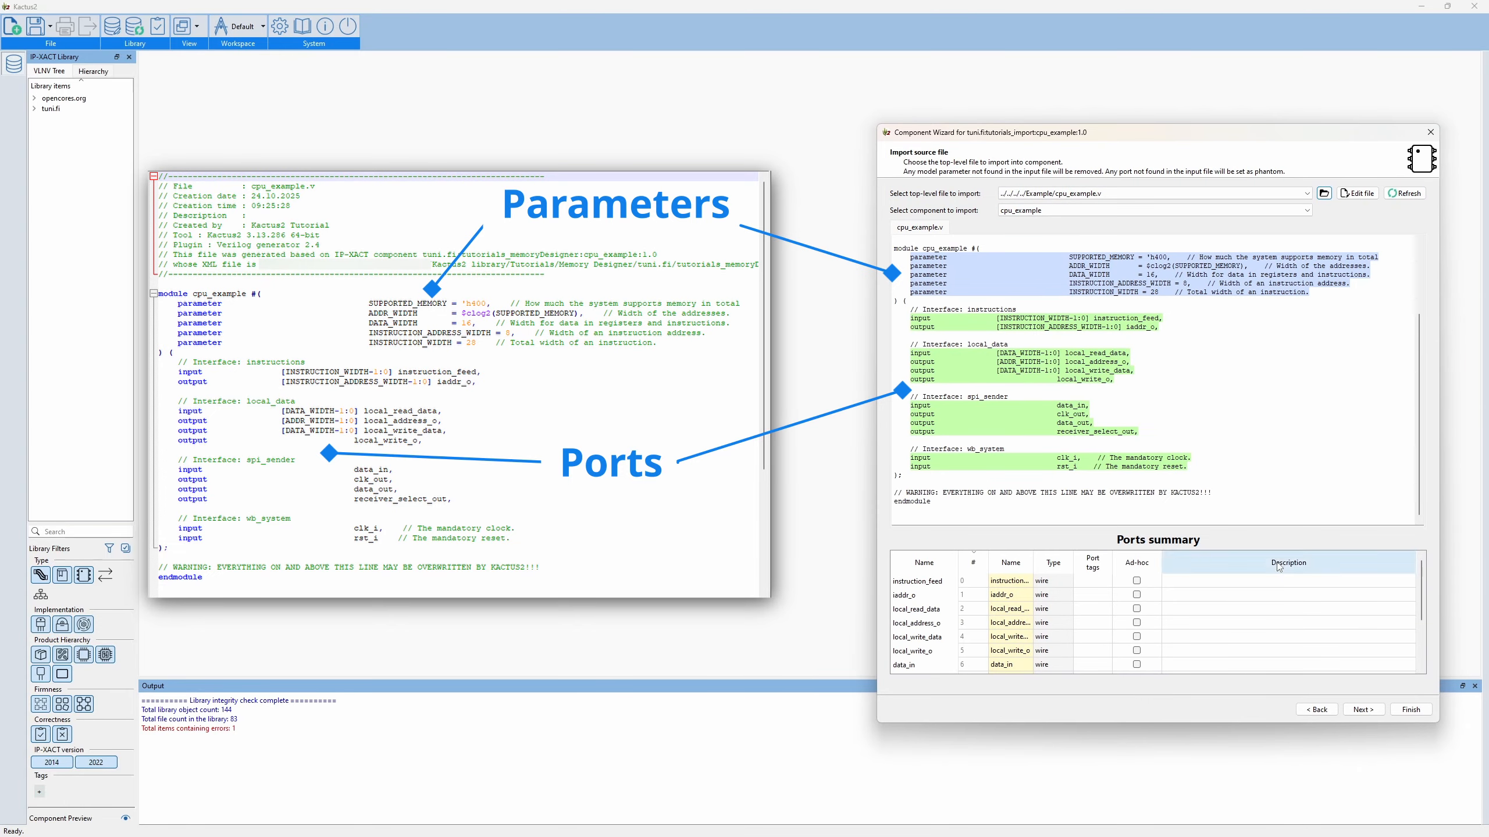
scroll(1323, 651, "down", 1)
scroll(1322, 650, "down", 1)
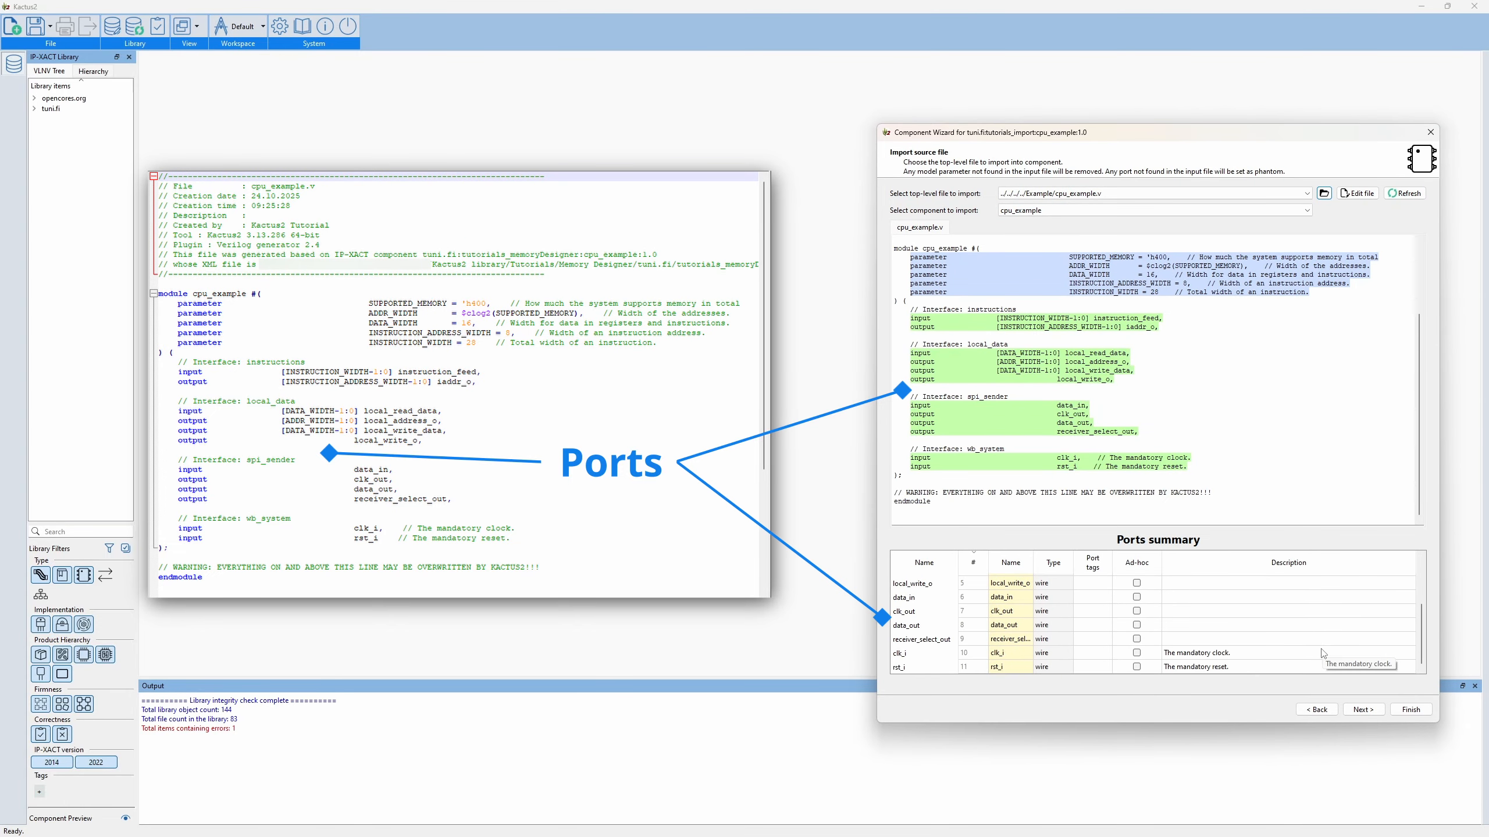
scroll(1323, 651, "up", 2)
- Accept the imported ports and view, expand the parameter, port and view details in the summary, and finish the component wizard
left_click(1363, 709)
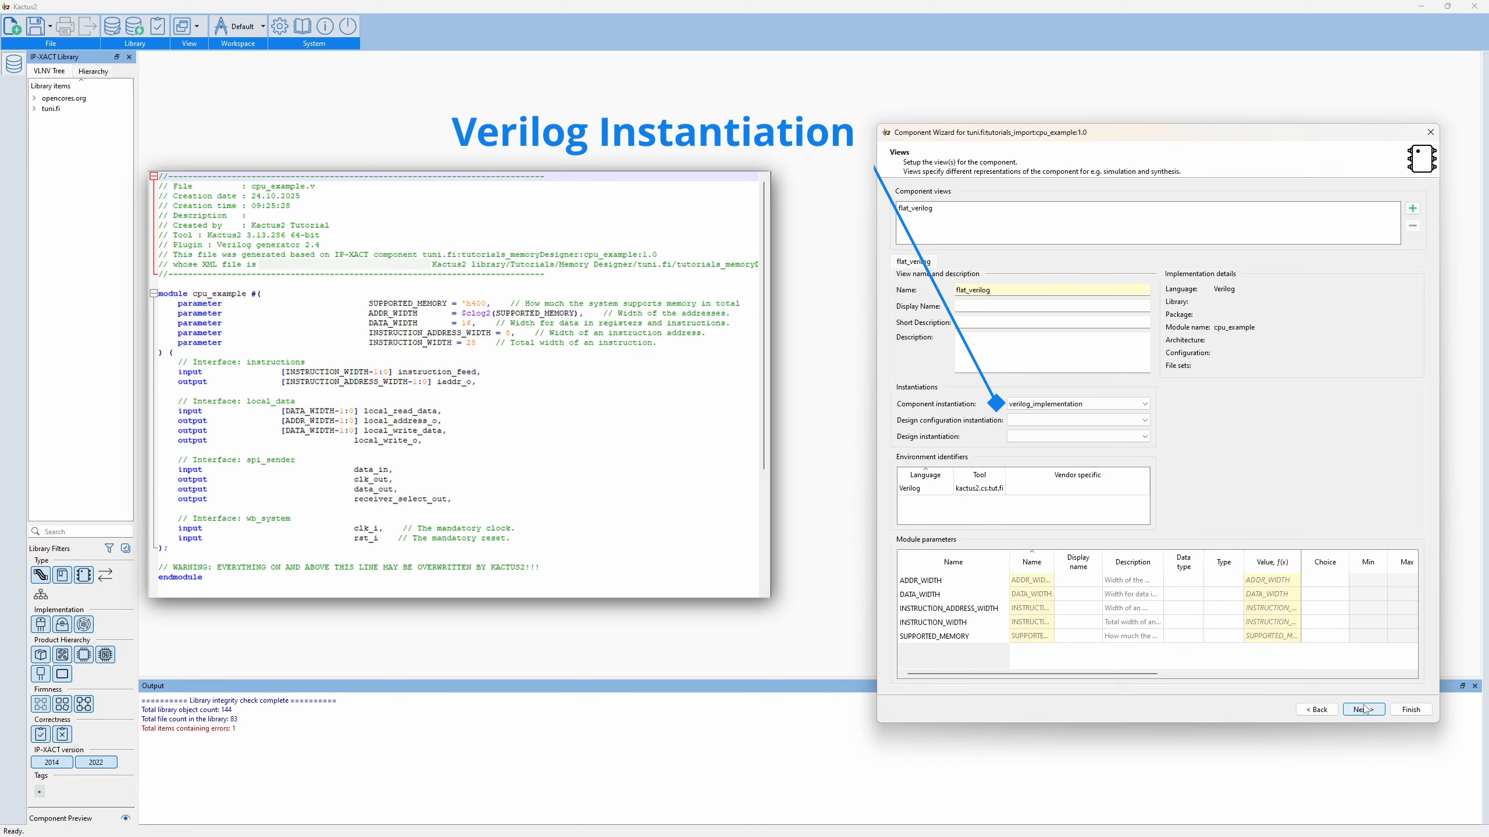
left_click(1363, 710)
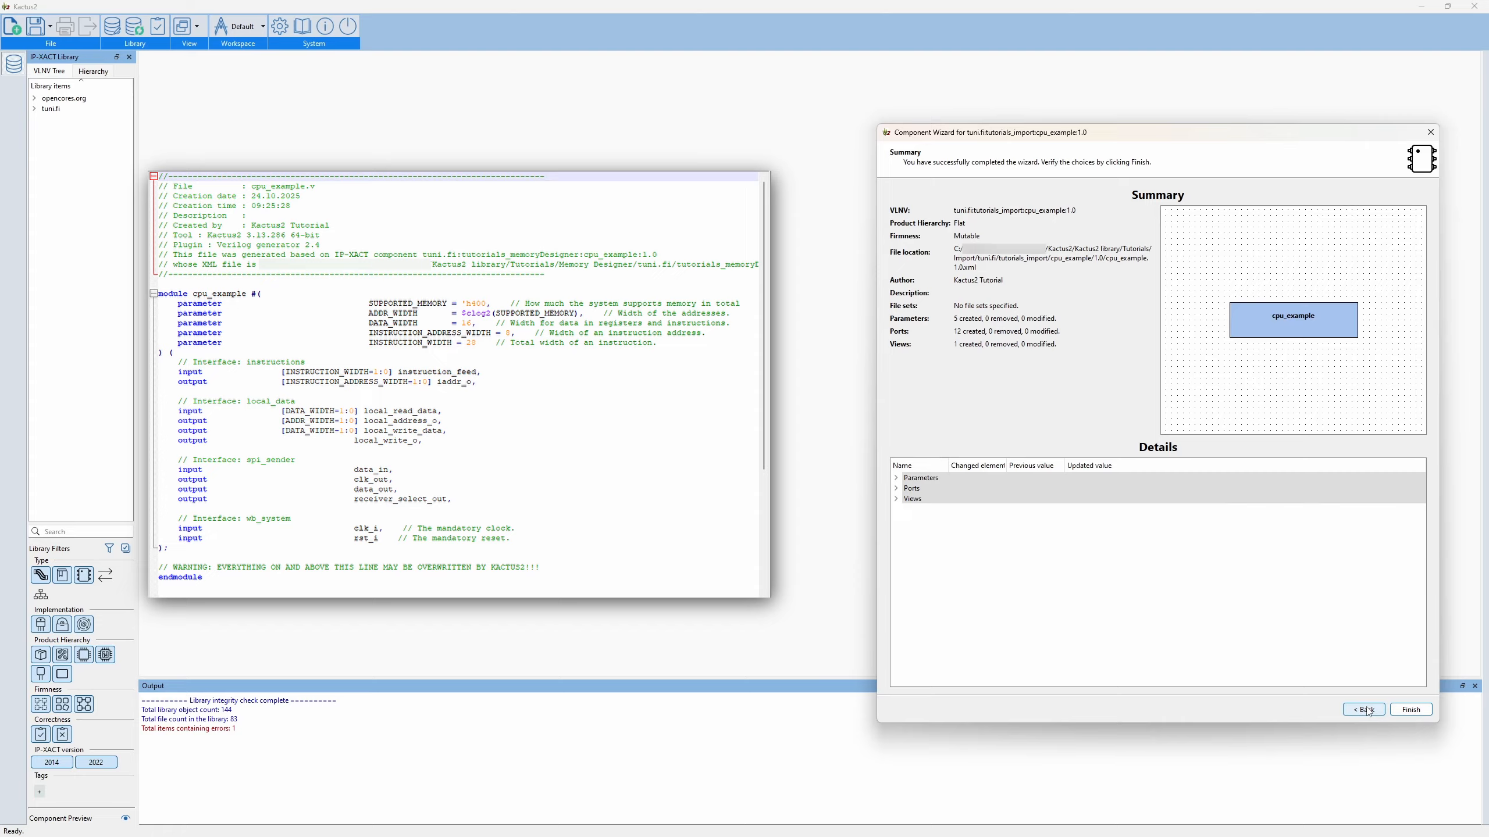
left_click(895, 498)
left_click(895, 489)
left_click(895, 478)
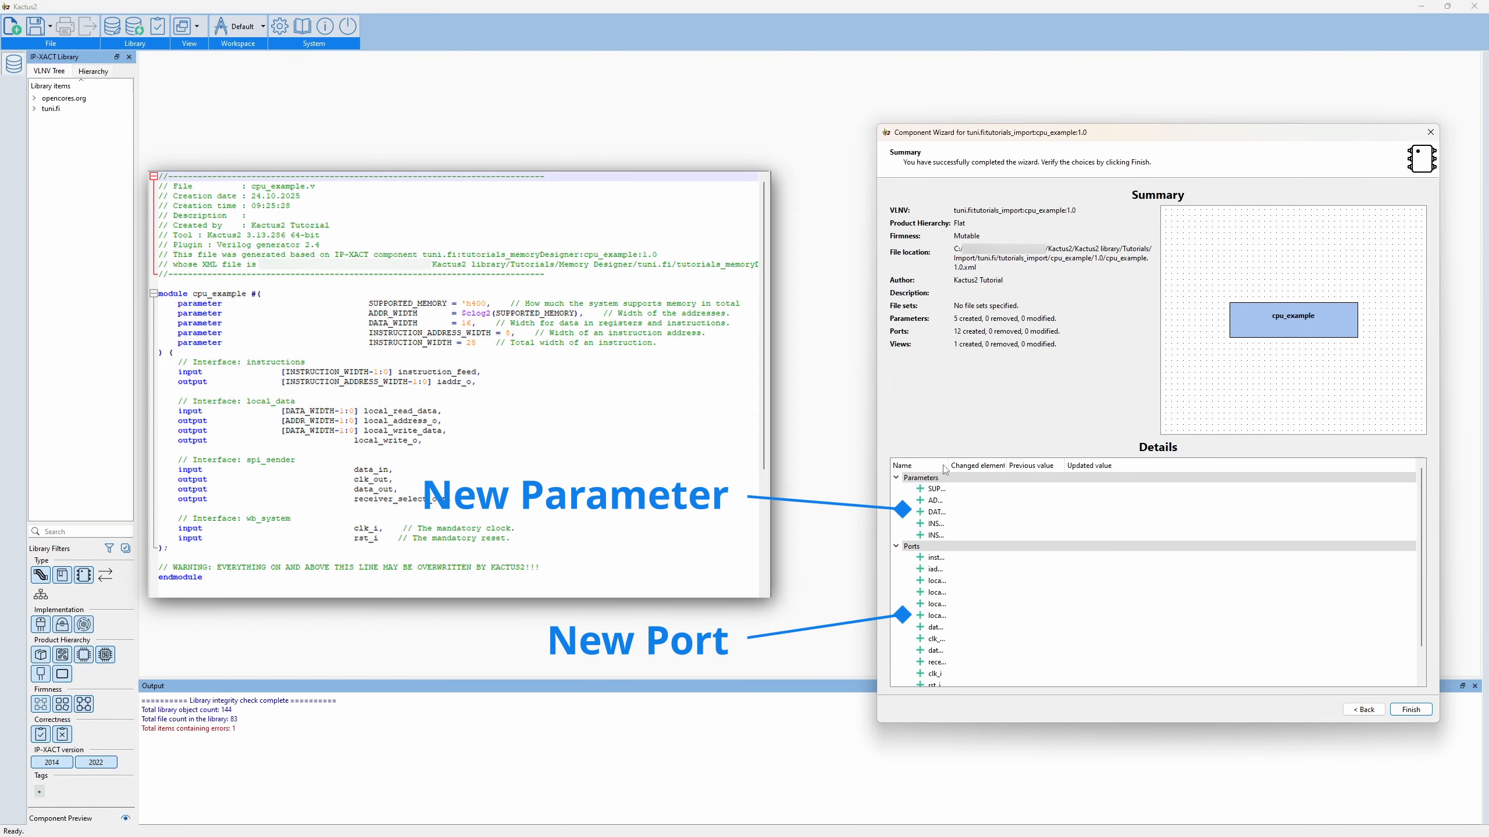
left_click_drag(946, 466, 1062, 466)
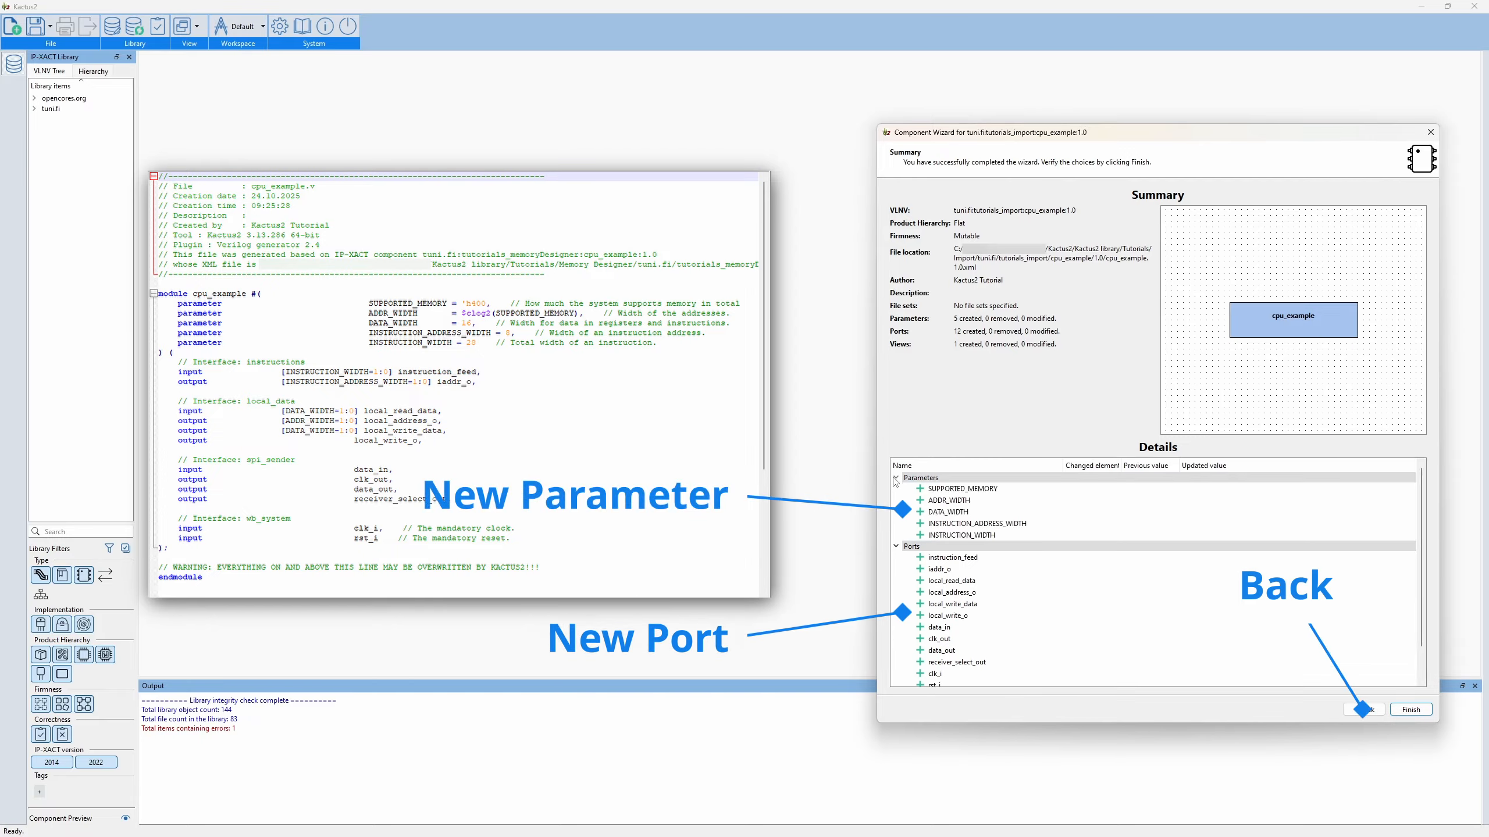
left_click(1425, 712)
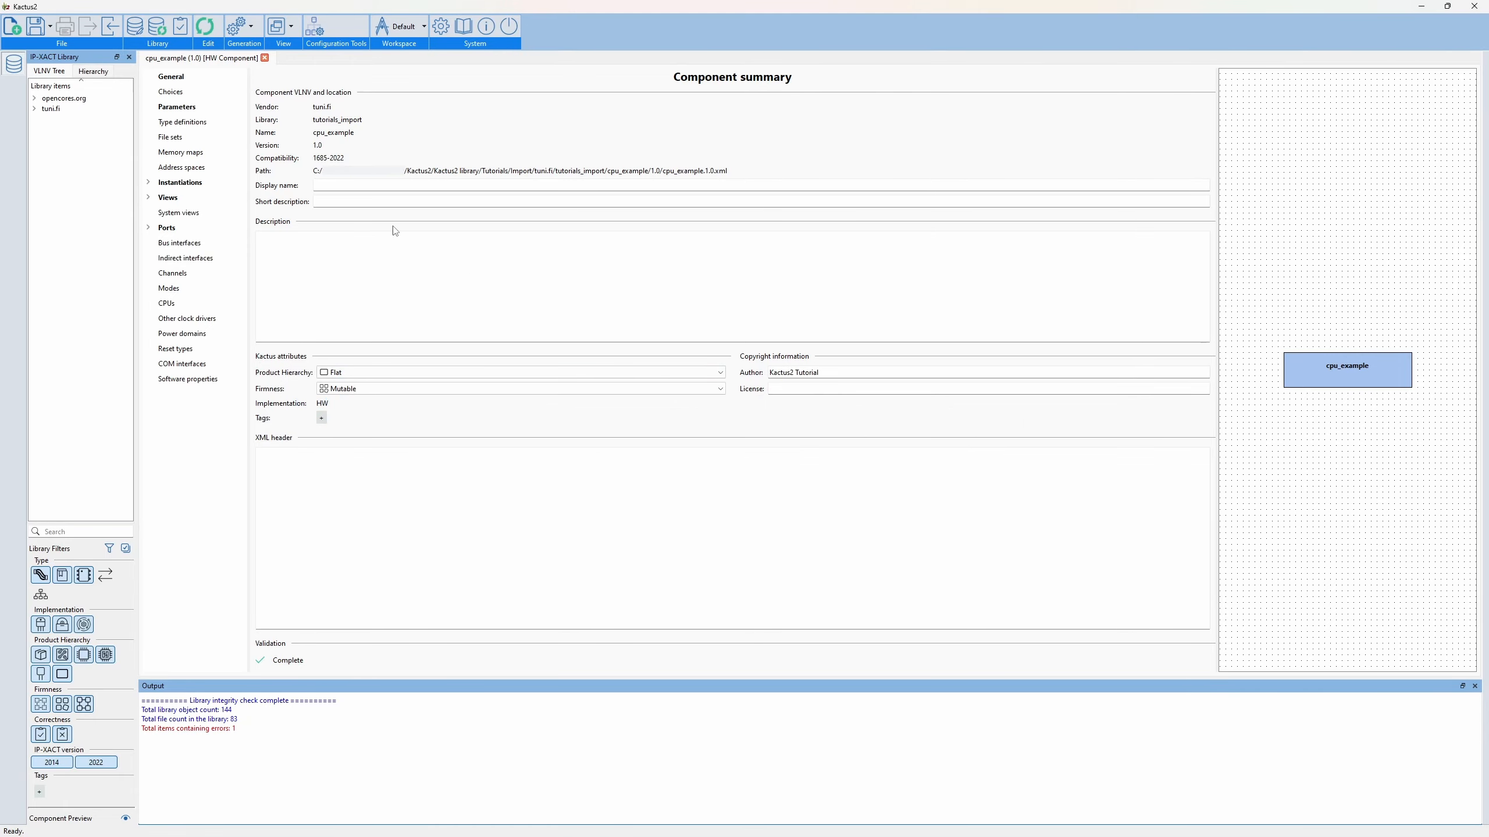
- Examine the new component's parameters, wire ports, flat_verilog view and verilog_implementation component instantiation
left_click(193, 110)
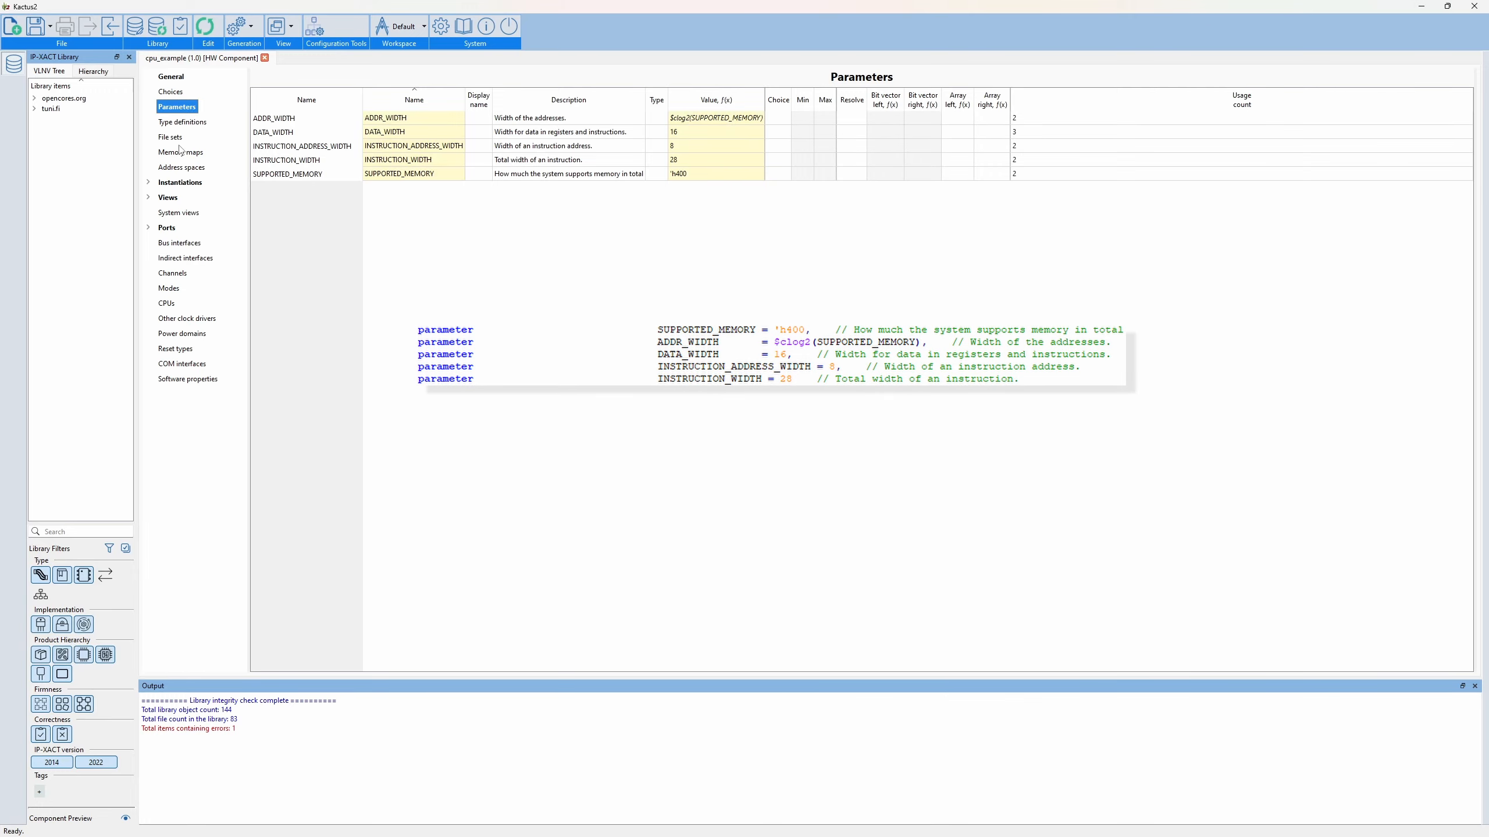
left_click(148, 227)
left_click(178, 240)
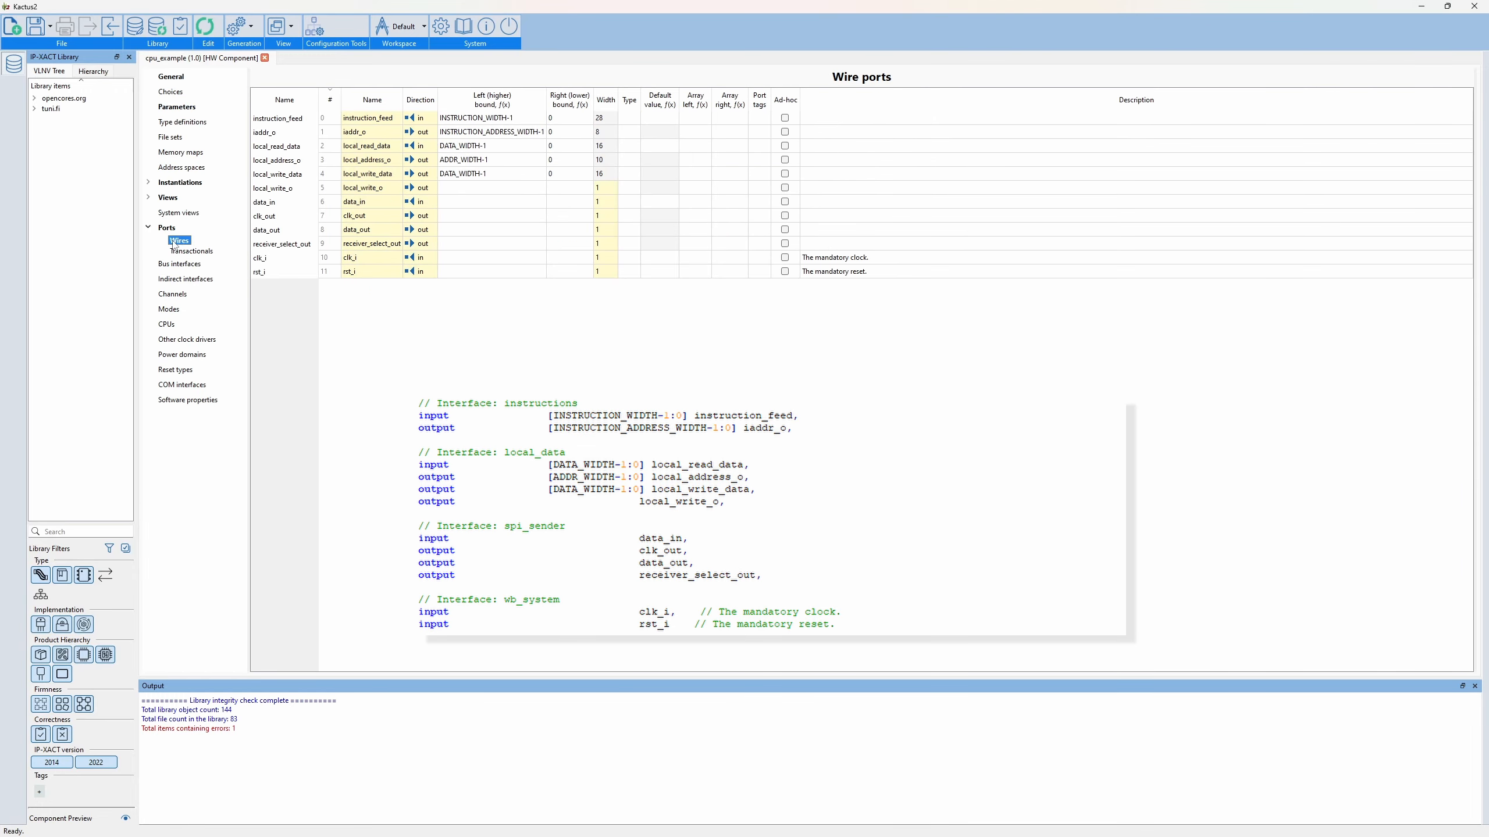
left_click(149, 197)
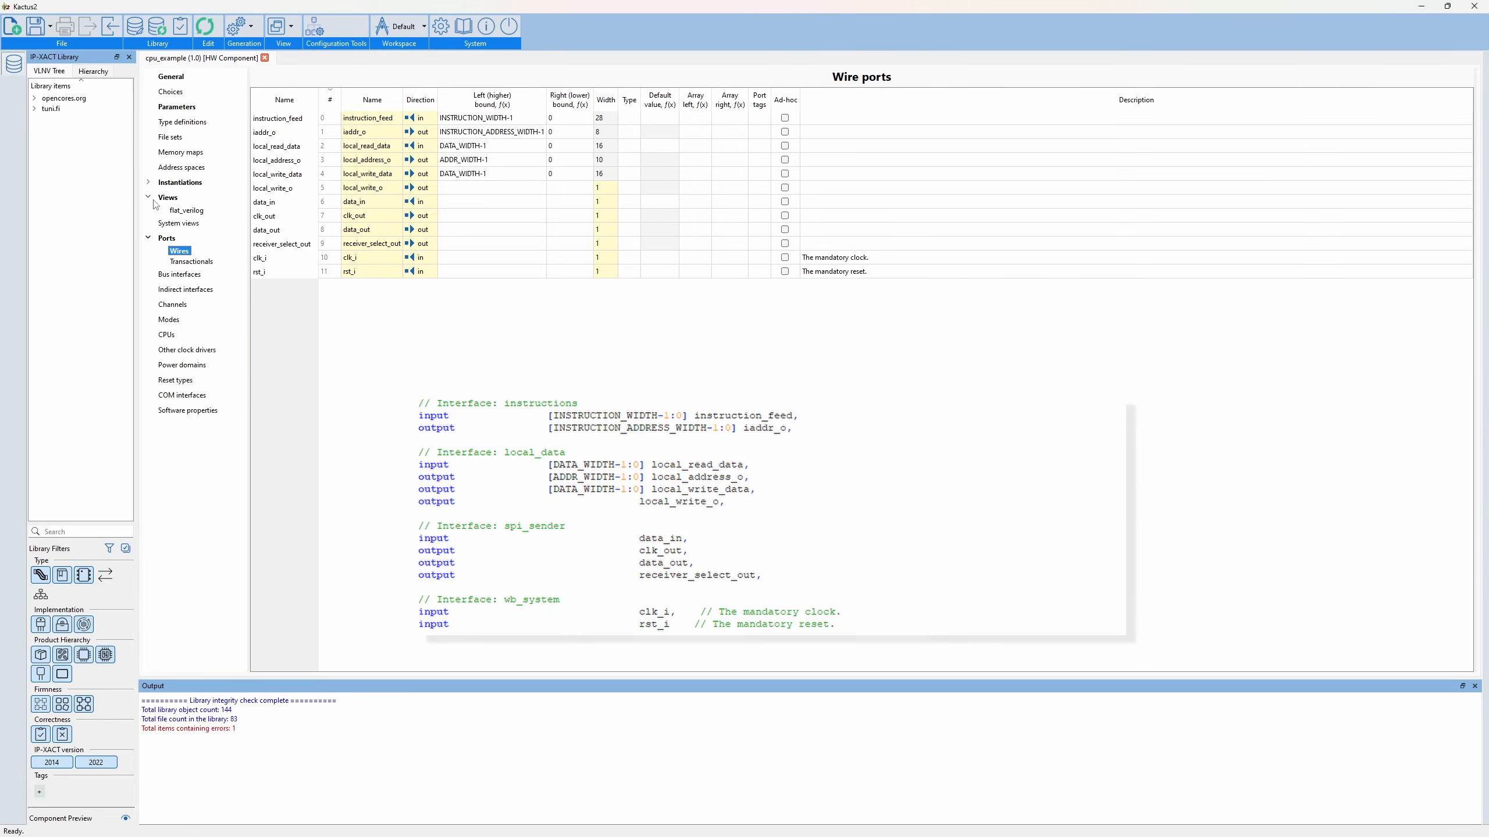
left_click(178, 211)
left_click(149, 182)
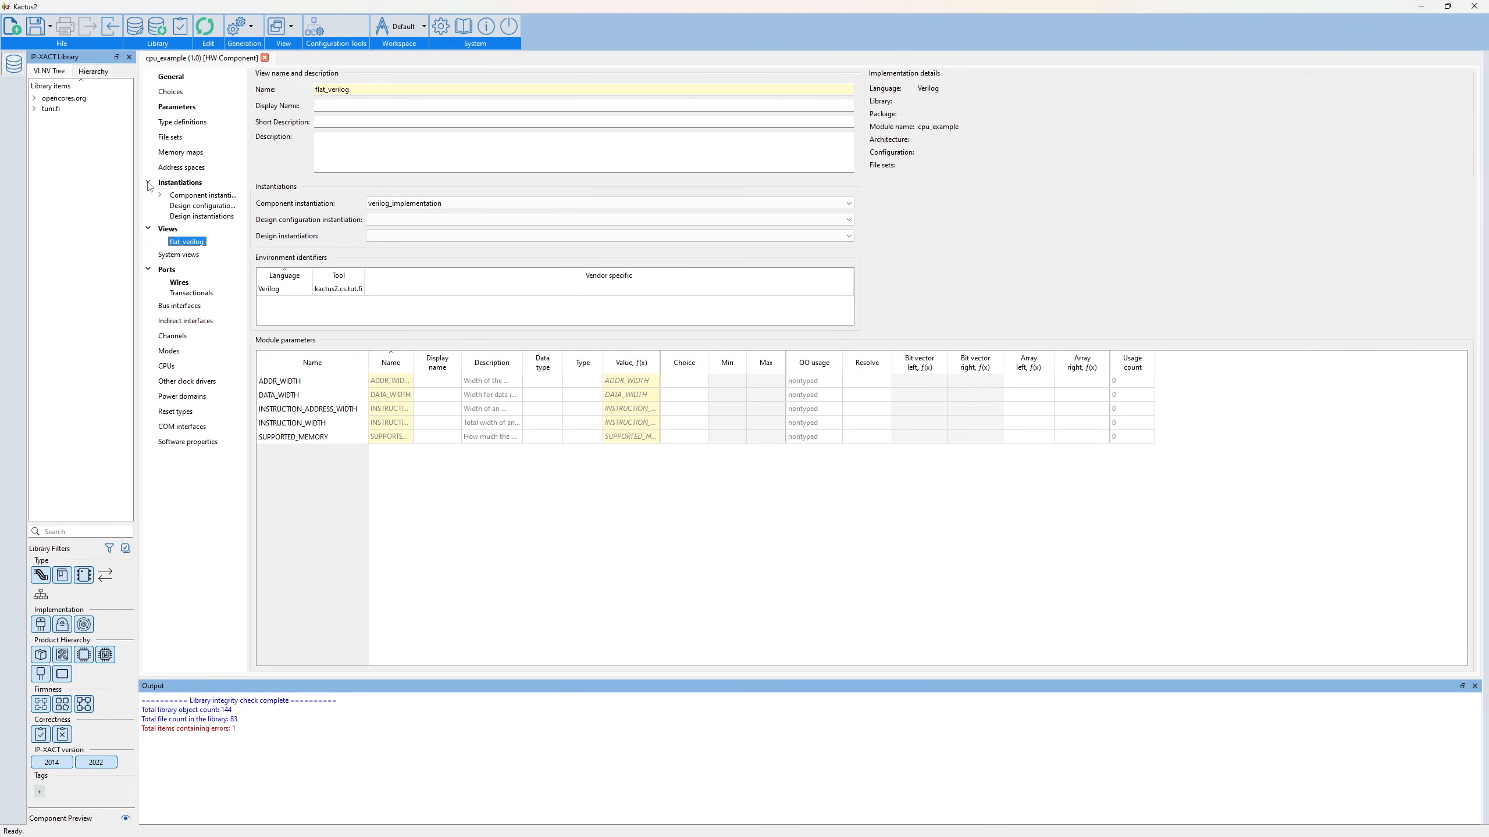
left_click(160, 196)
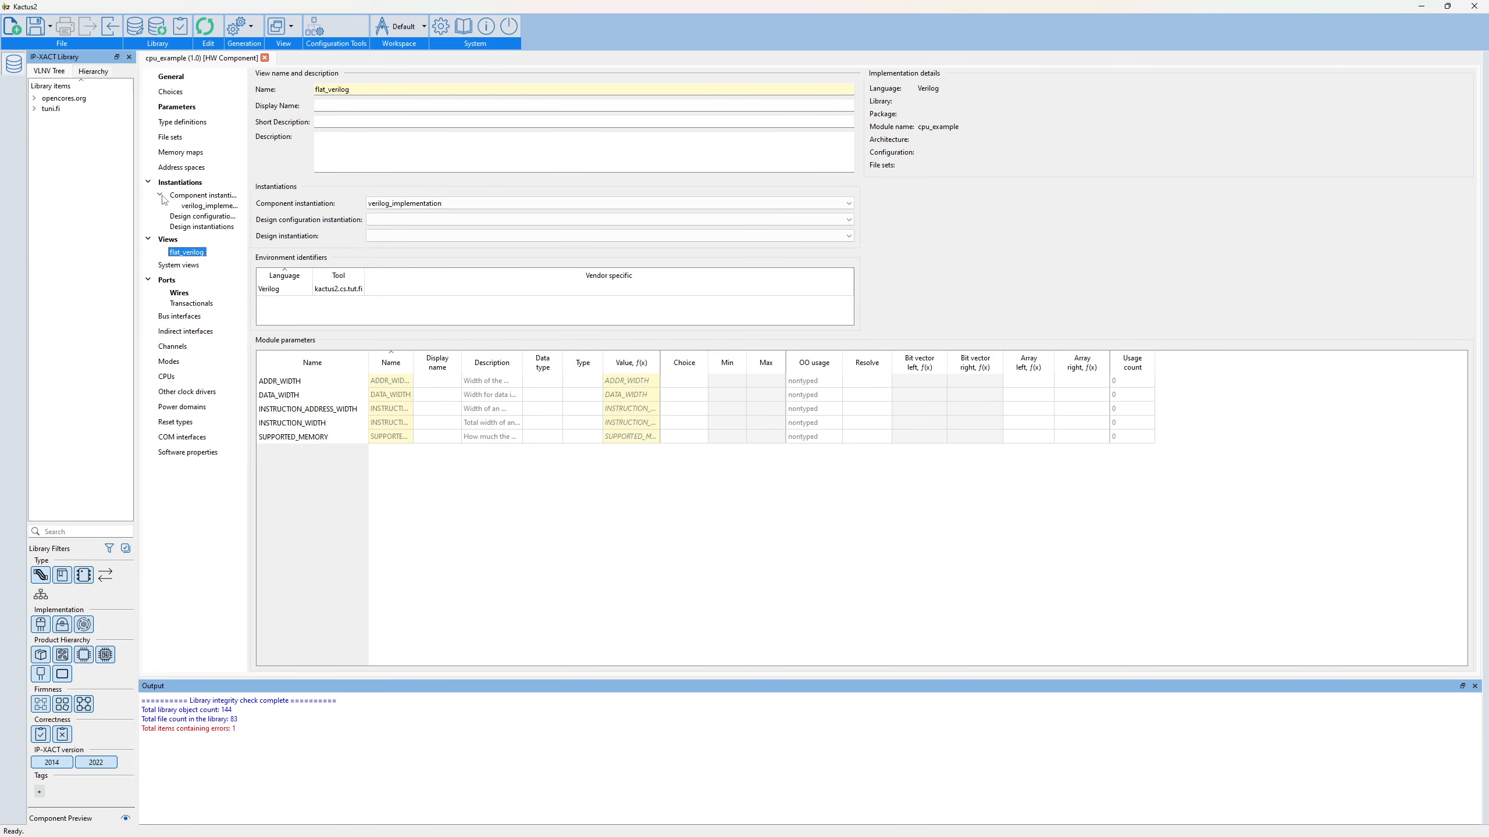
left_click(196, 206)
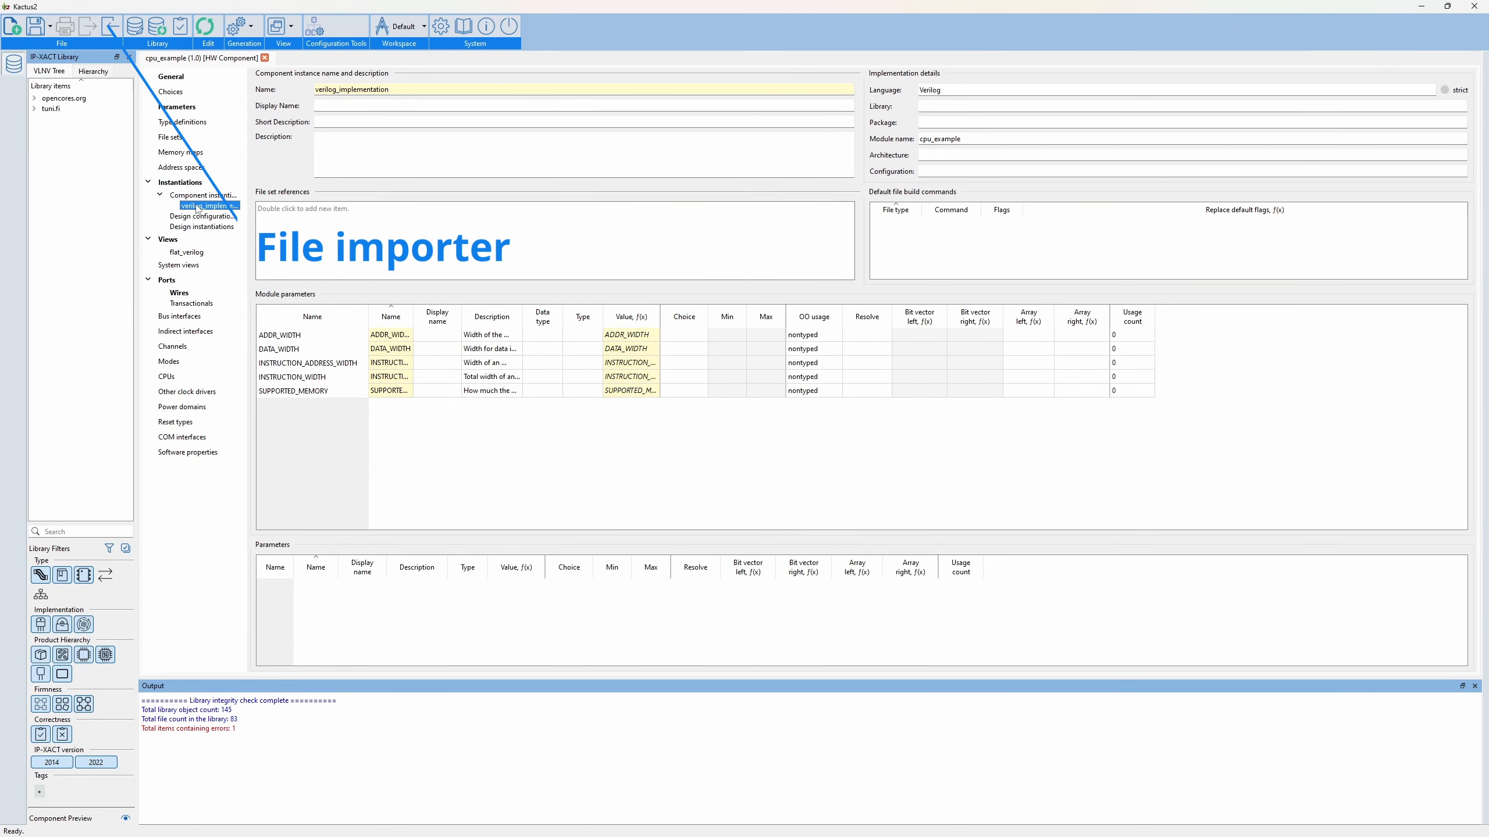
- Start the import wizard for the open cpu_example component and choose cpu_example.vhd from the Import/Example folder as the top-level file
left_click(110, 25)
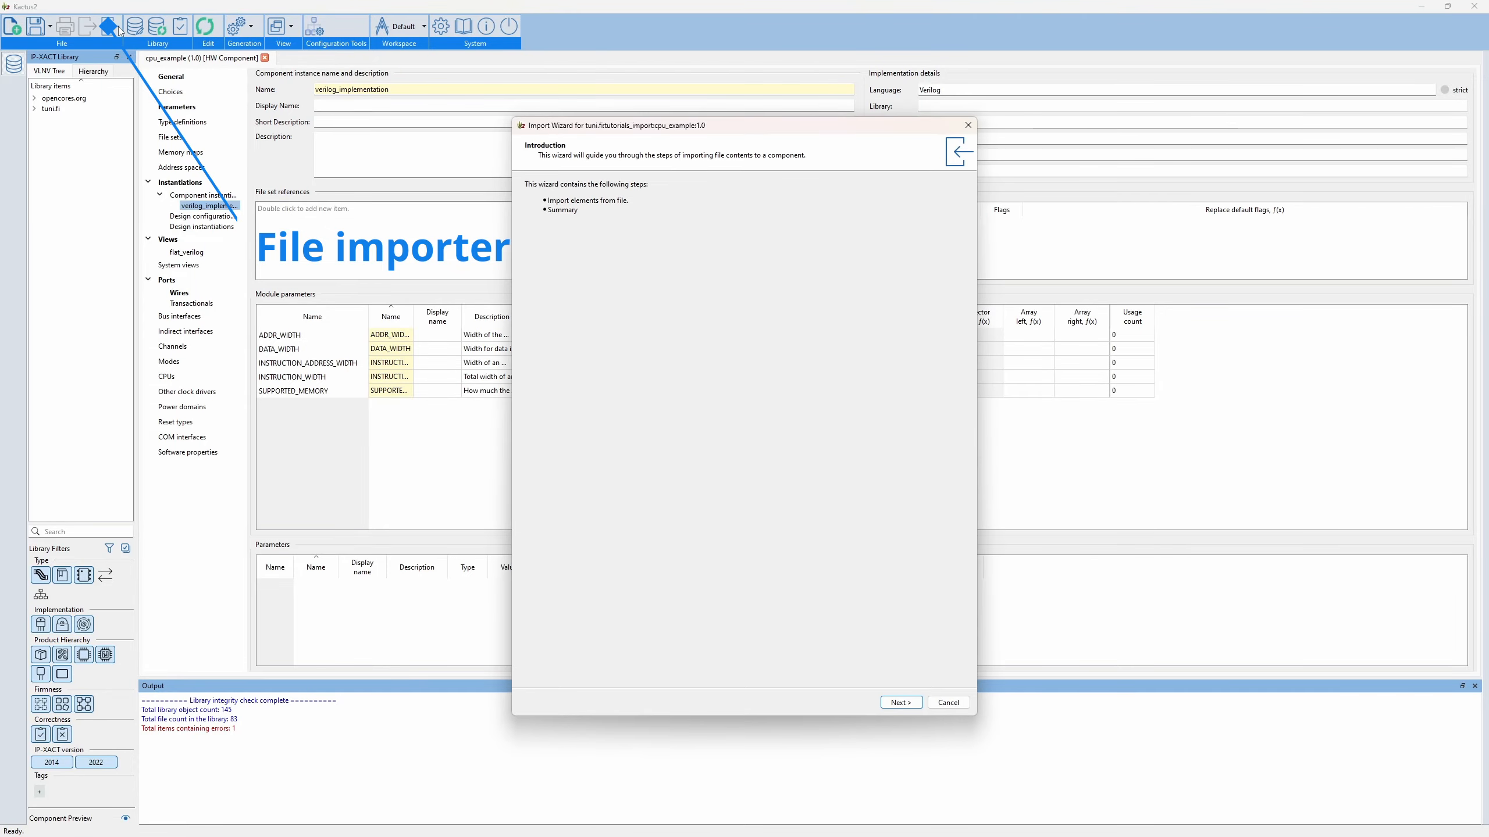
left_click(898, 702)
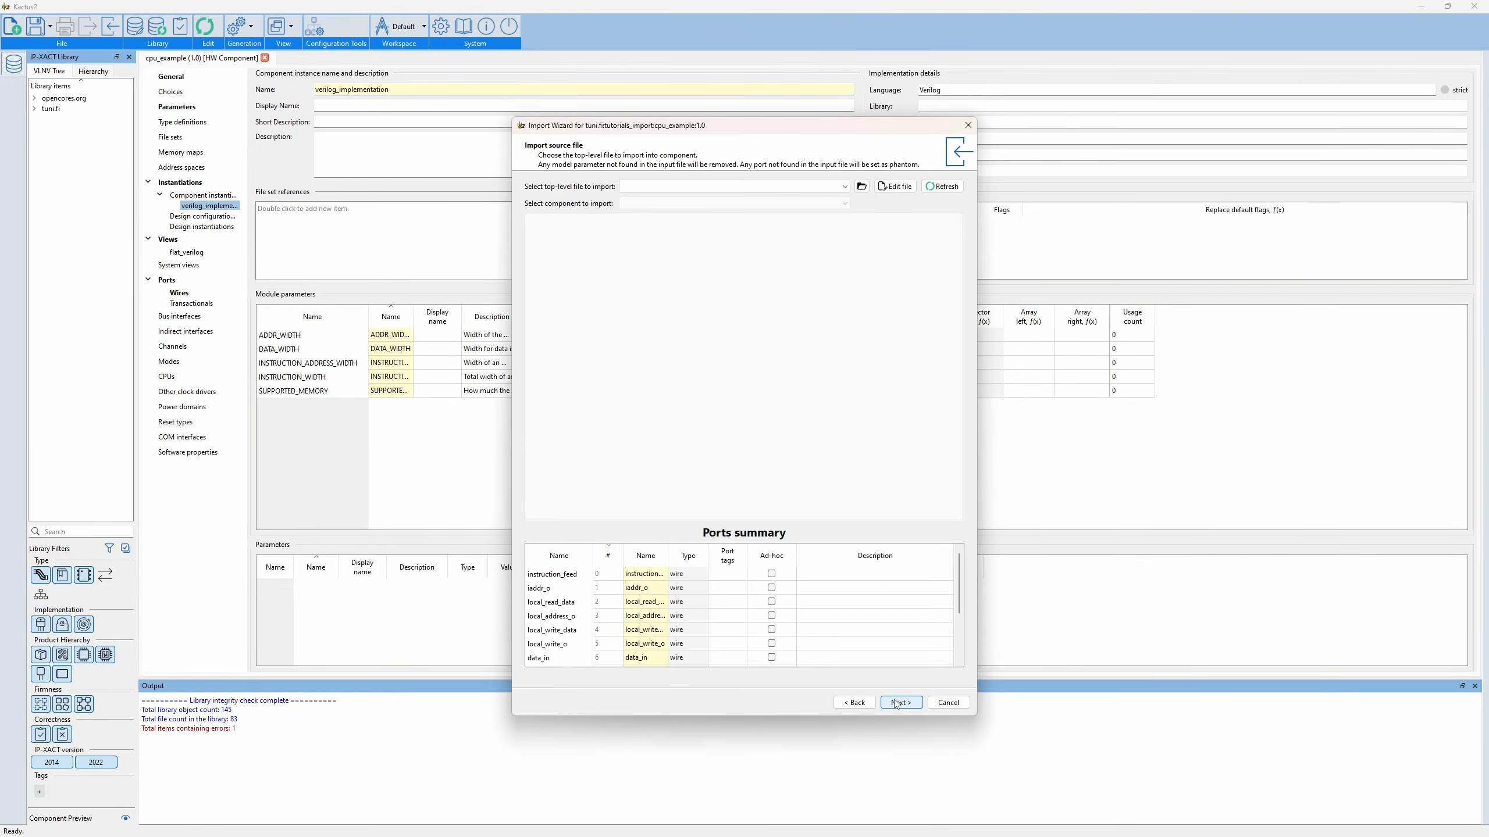
left_click(860, 188)
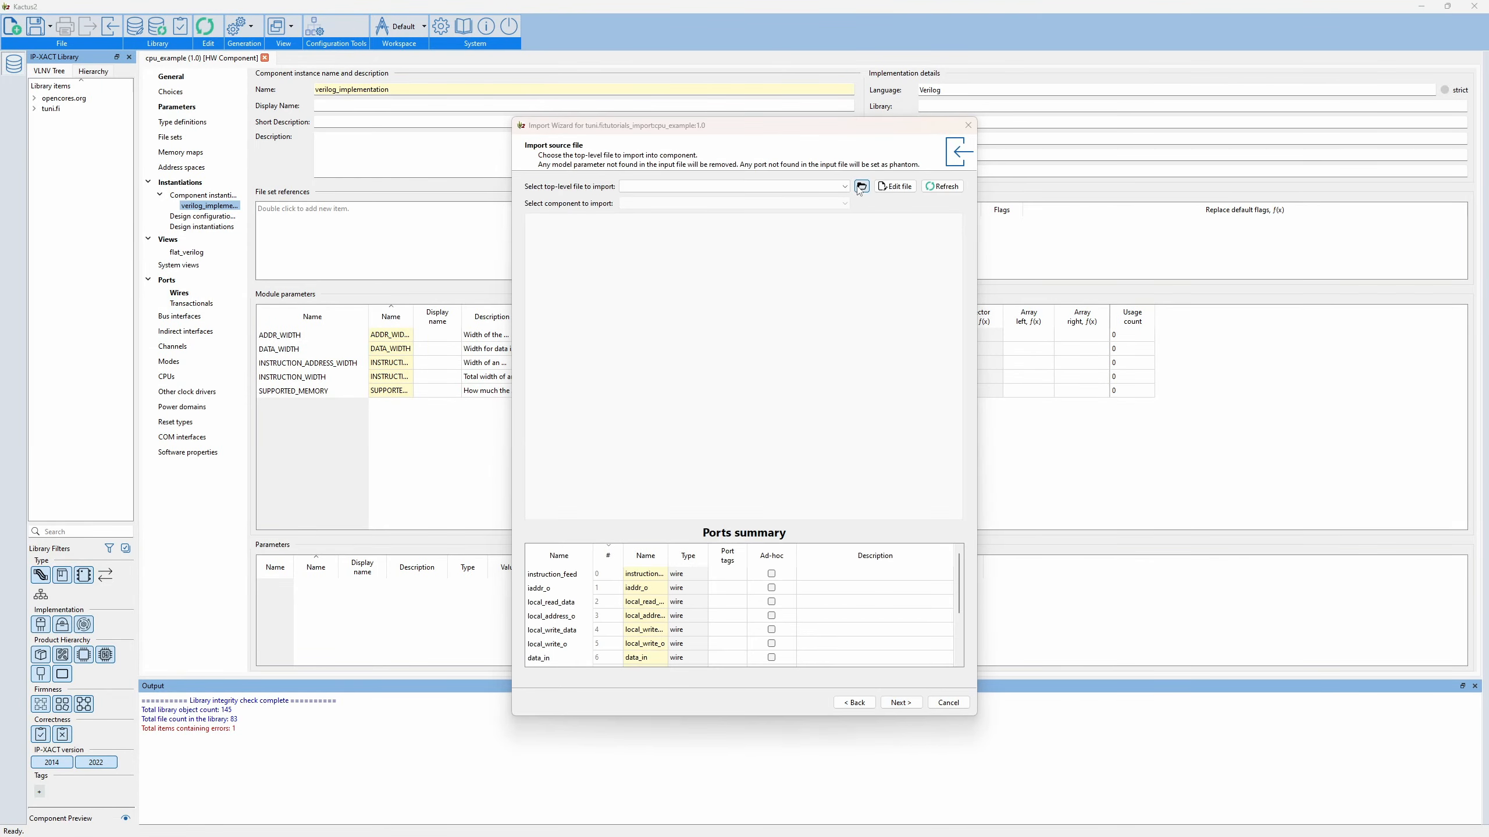
left_click(816, 168)
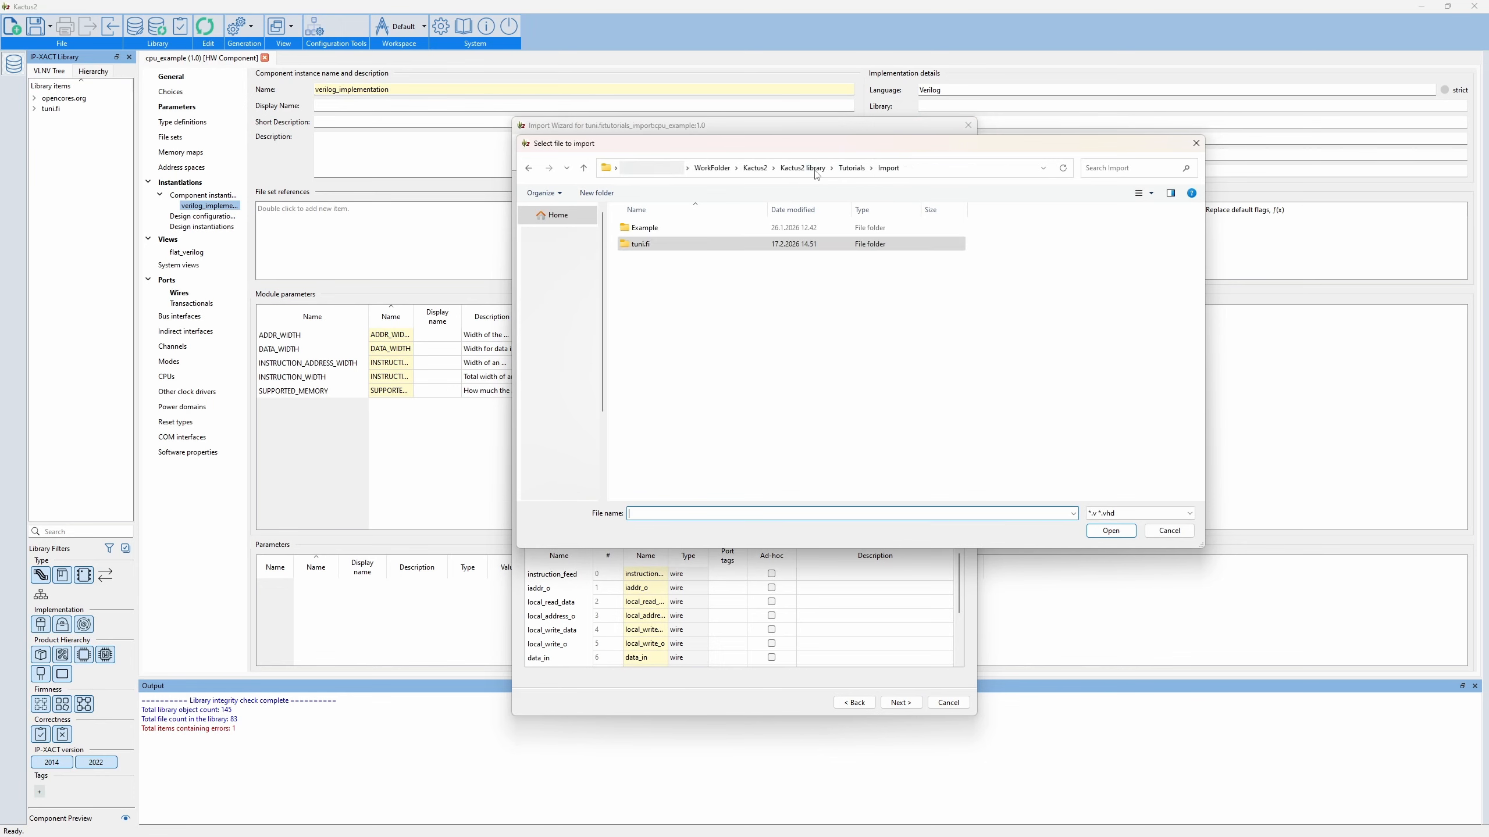
double_click(770, 227)
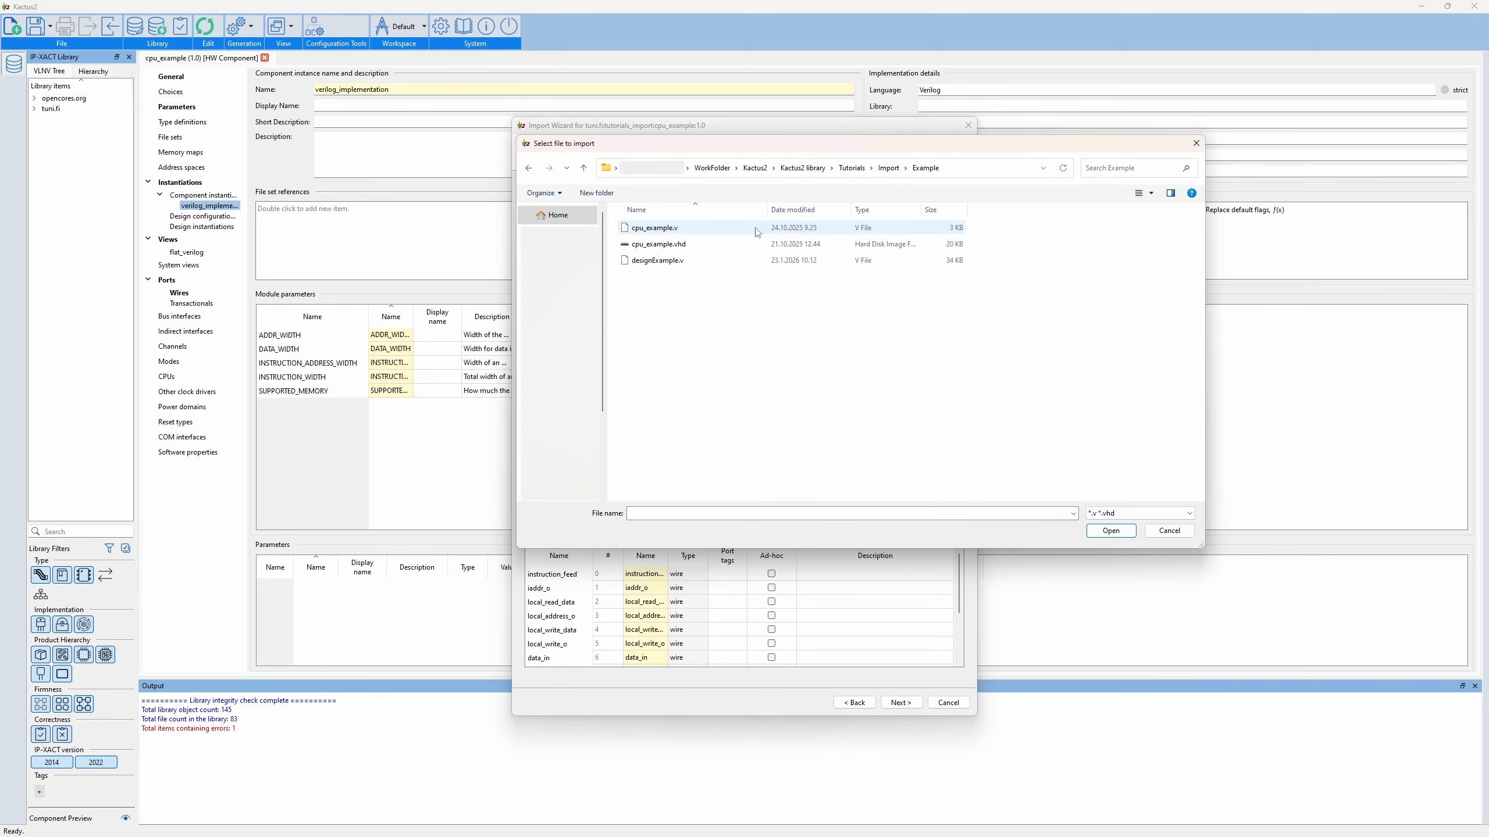
left_click(755, 243)
double_click(755, 243)
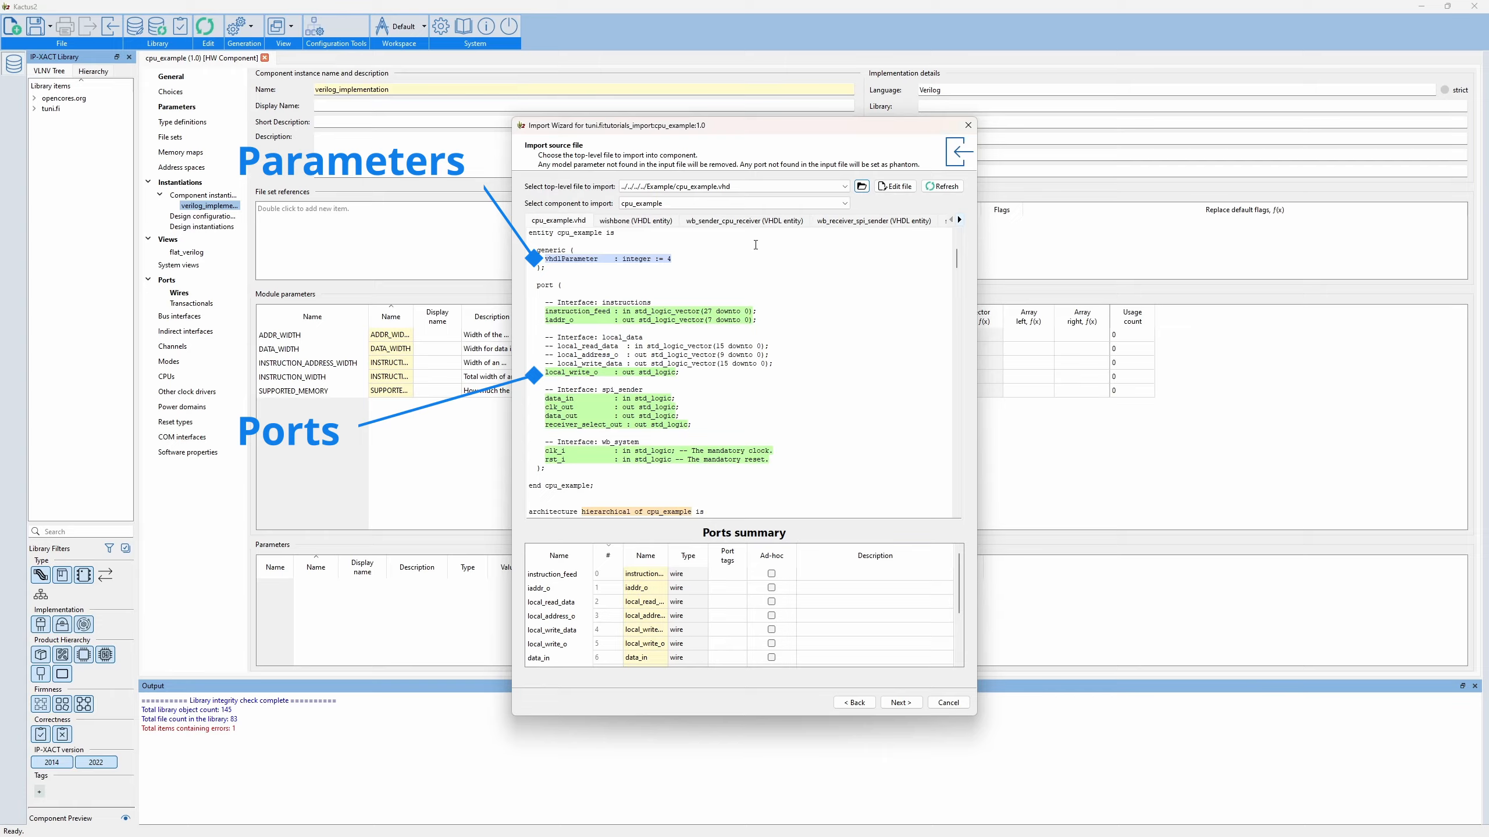
- Accept the VHDL source, review the expanded parameter, port and view changes in the summary with widened columns, and finish the import wizard
left_click(914, 702)
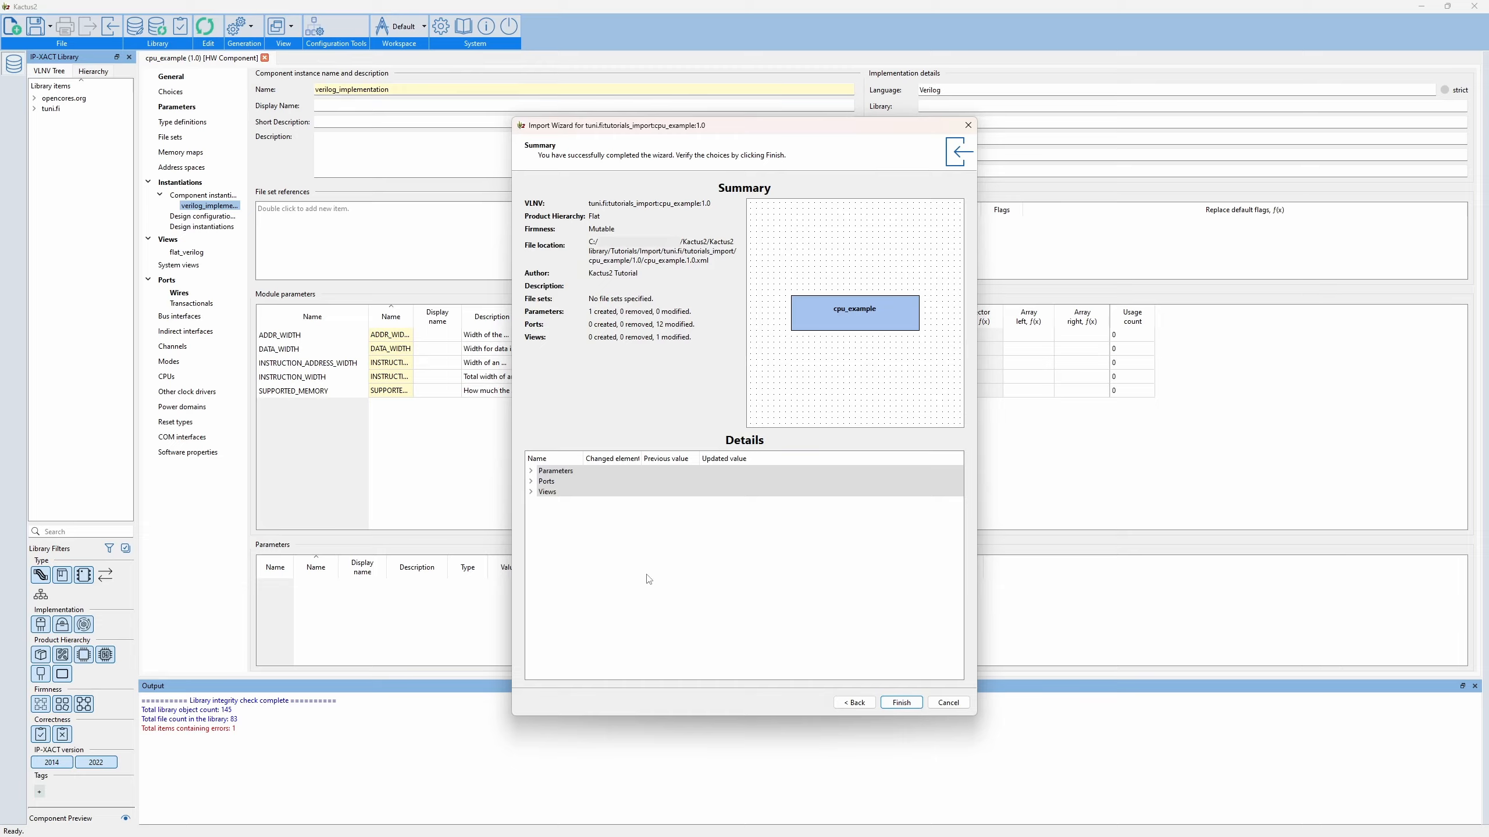
left_click(532, 492)
left_click(531, 482)
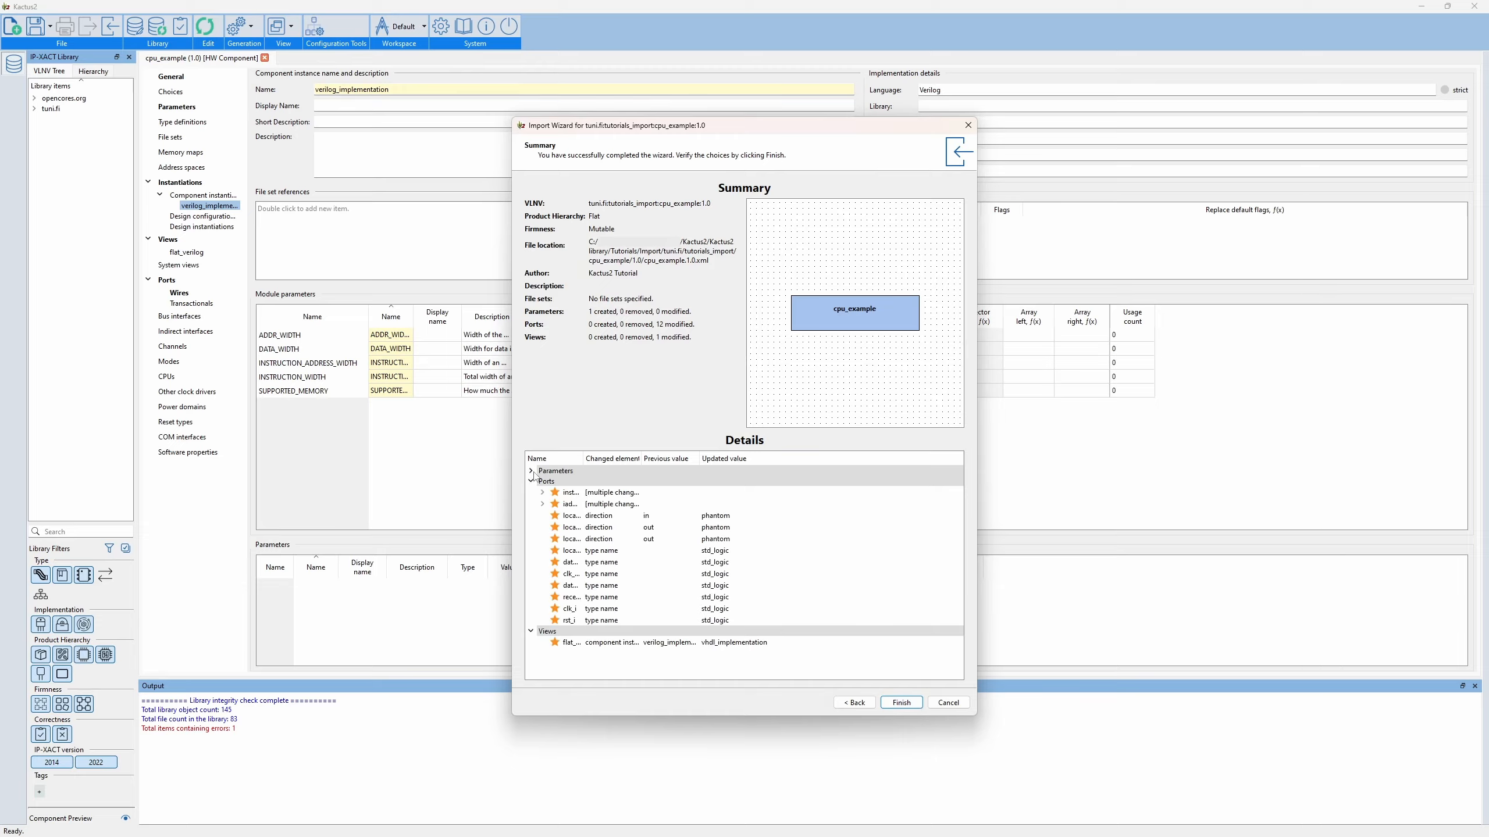
left_click(531, 471)
left_click_drag(582, 459, 648, 458)
left_click(542, 503)
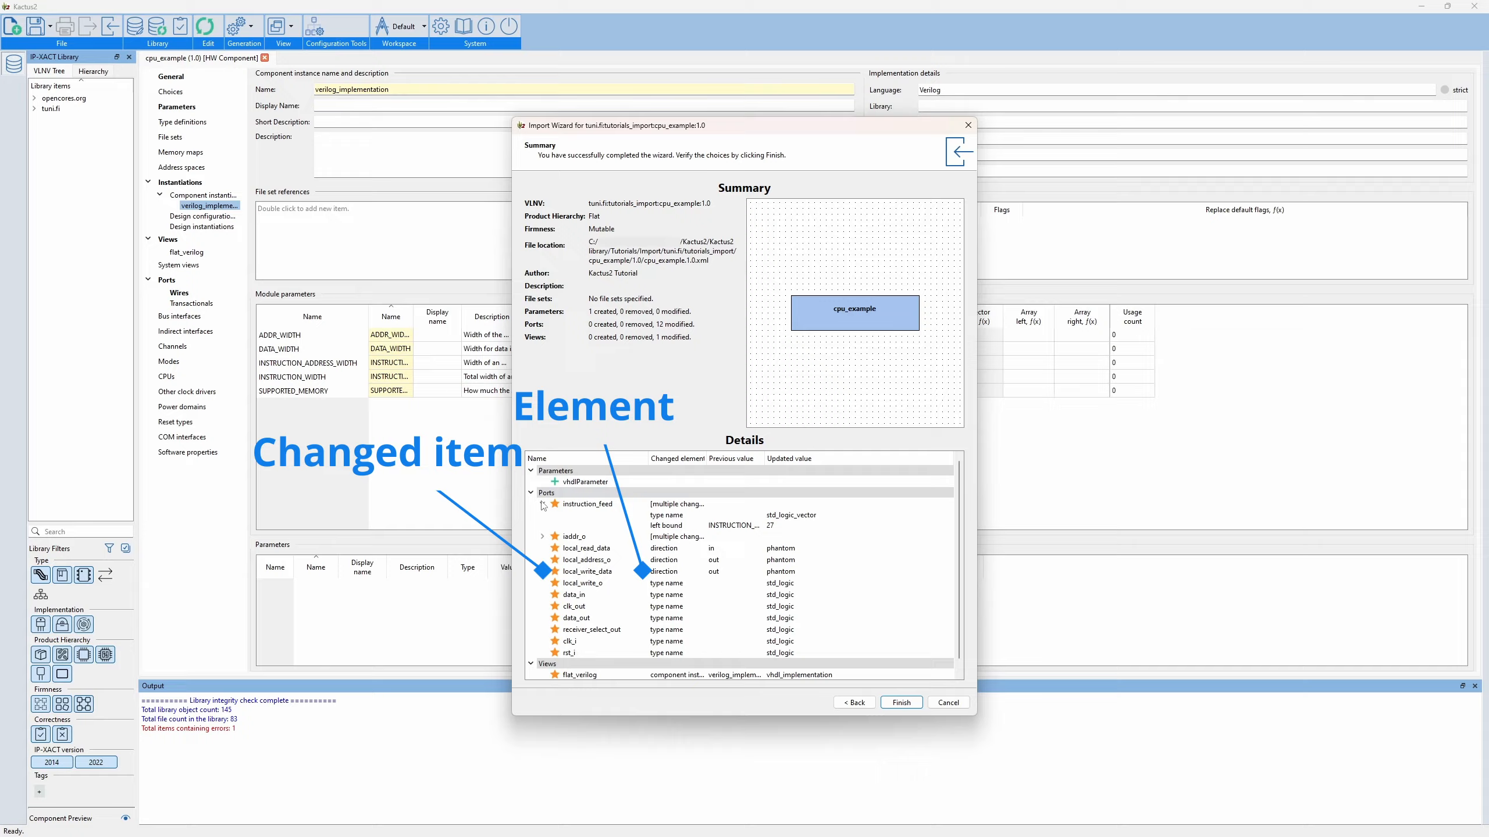
left_click(542, 536)
left_click_drag(705, 459, 857, 458)
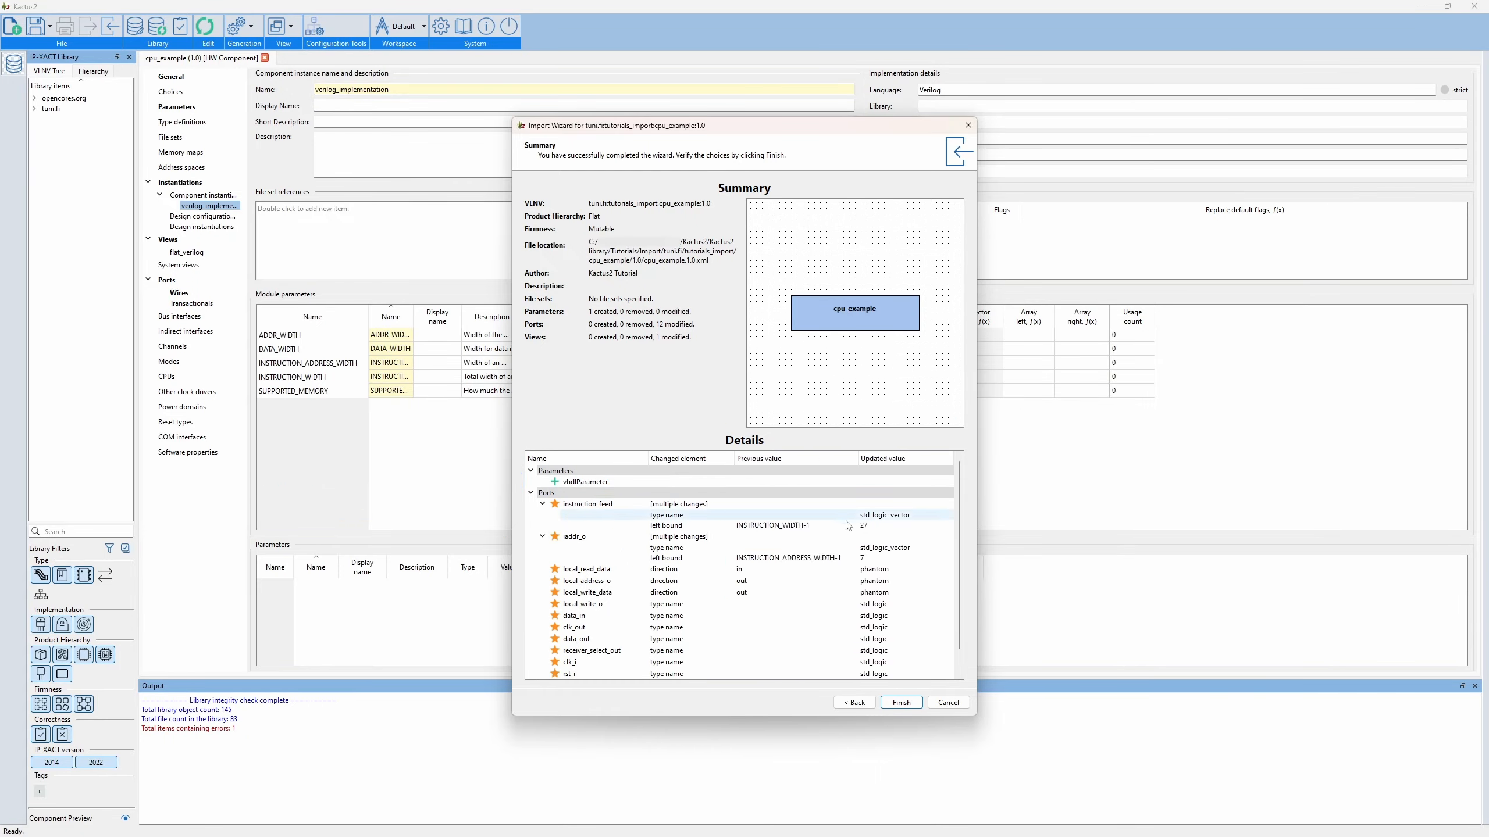
scroll(846, 531, "down", 1)
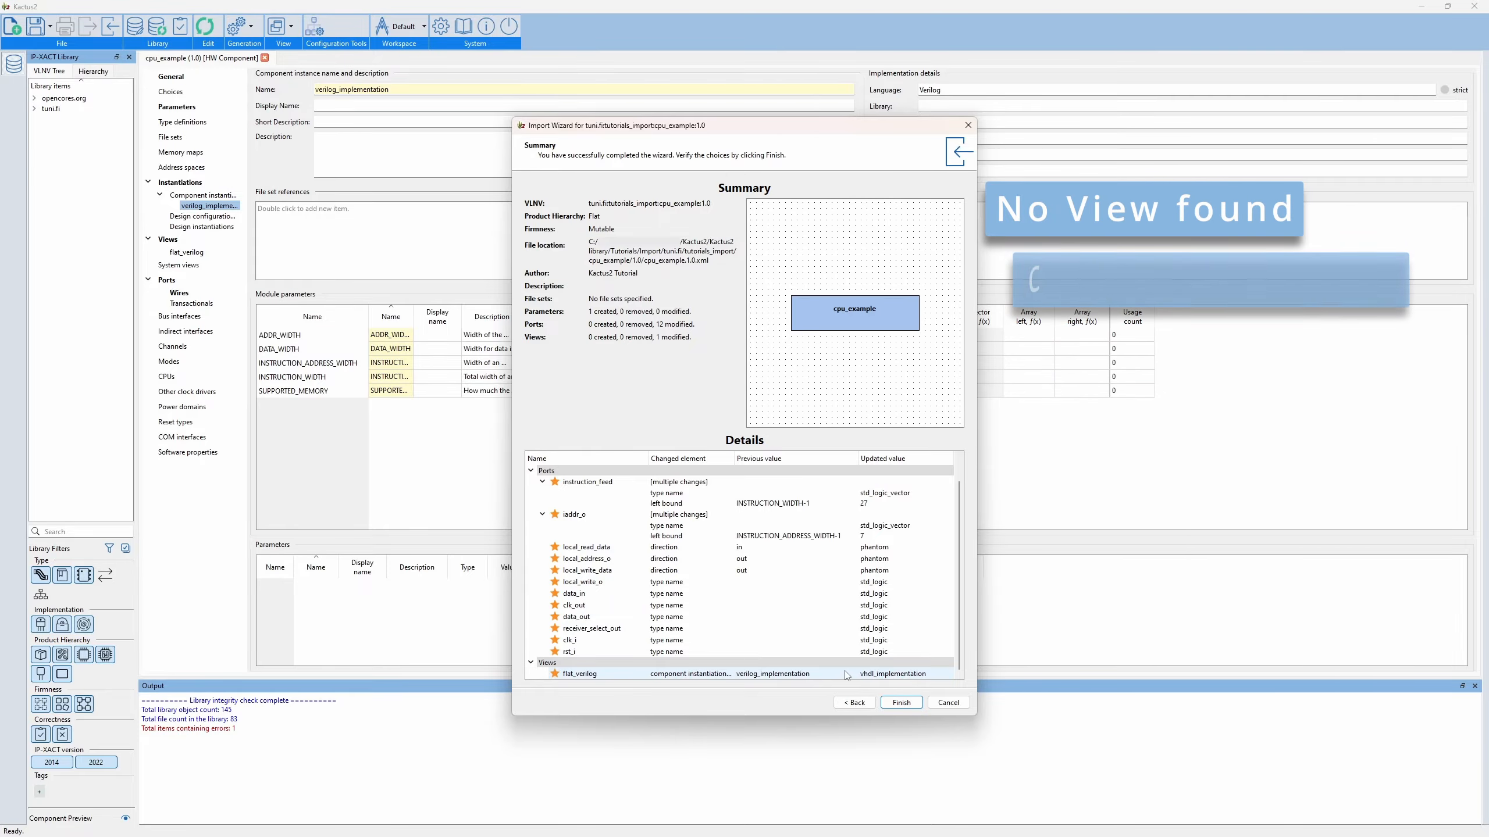
left_click(893, 703)
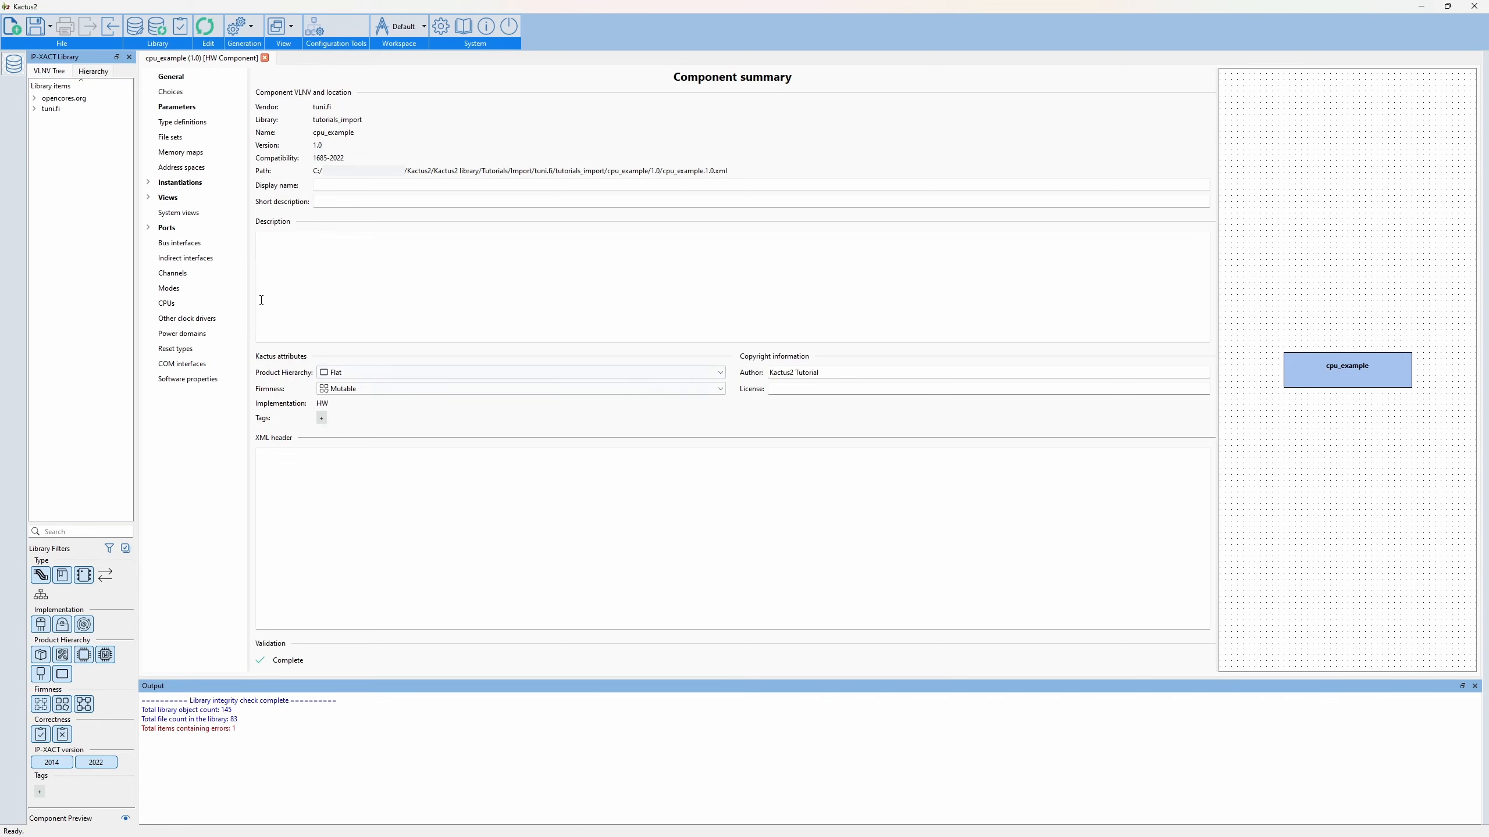
- Examine the updated component's wire ports, flat_verilog view, verilog_implementation and vhdl_implementation component instantiations, and parameters
left_click(148, 227)
left_click(178, 240)
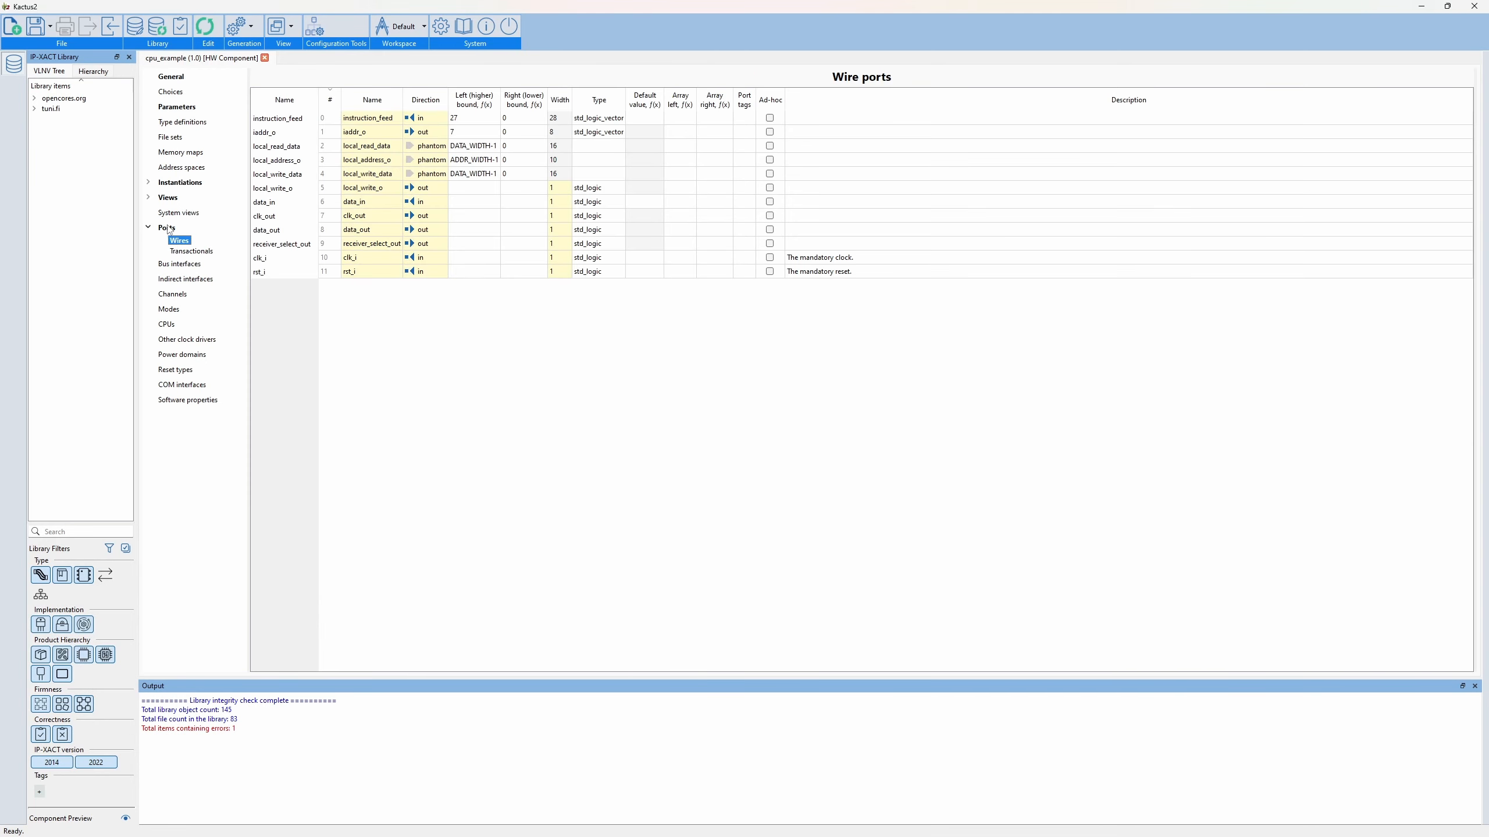
left_click(148, 197)
left_click(177, 210)
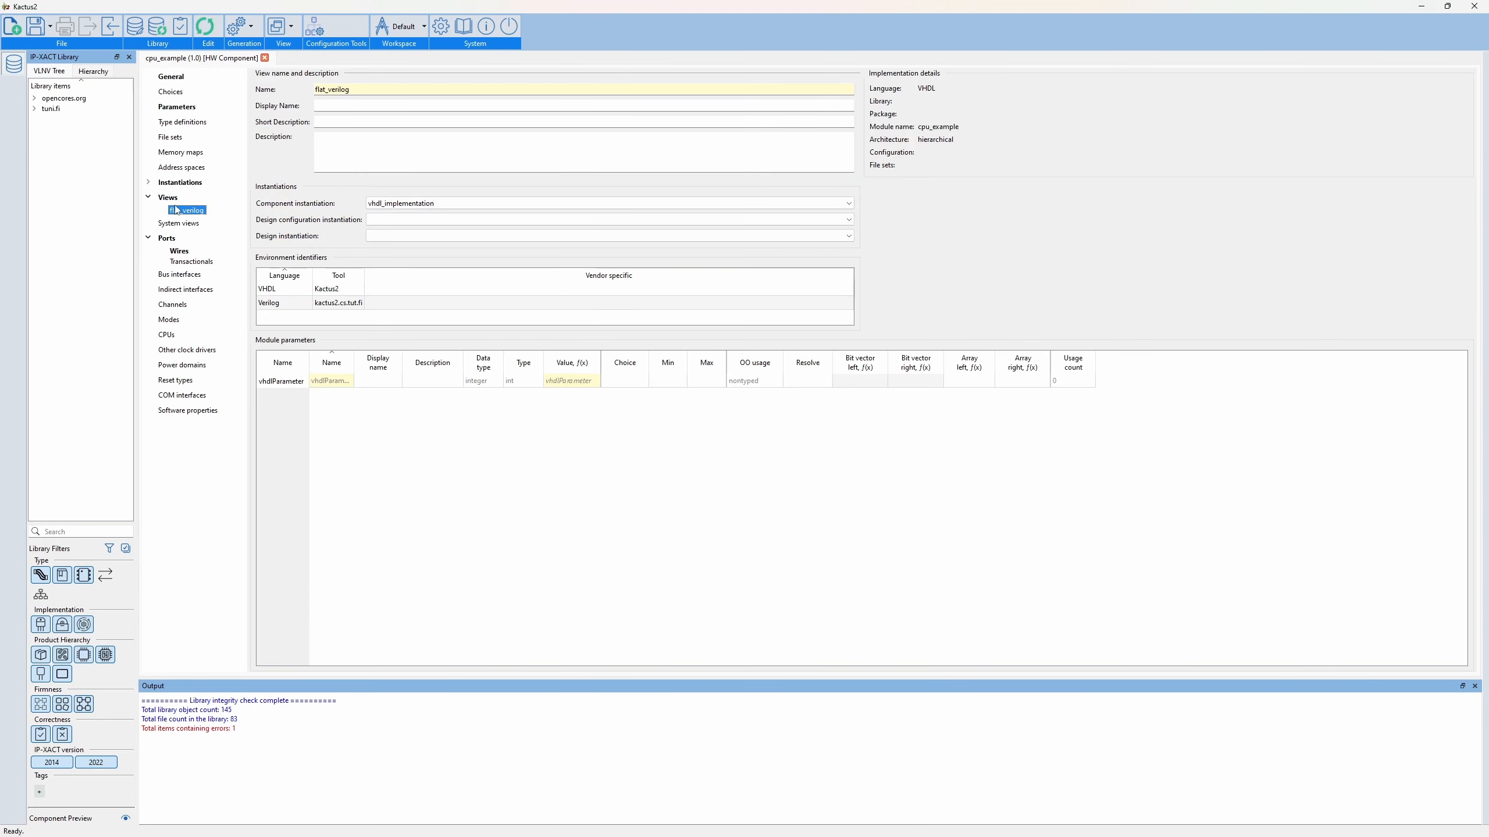
left_click(148, 182)
left_click(160, 195)
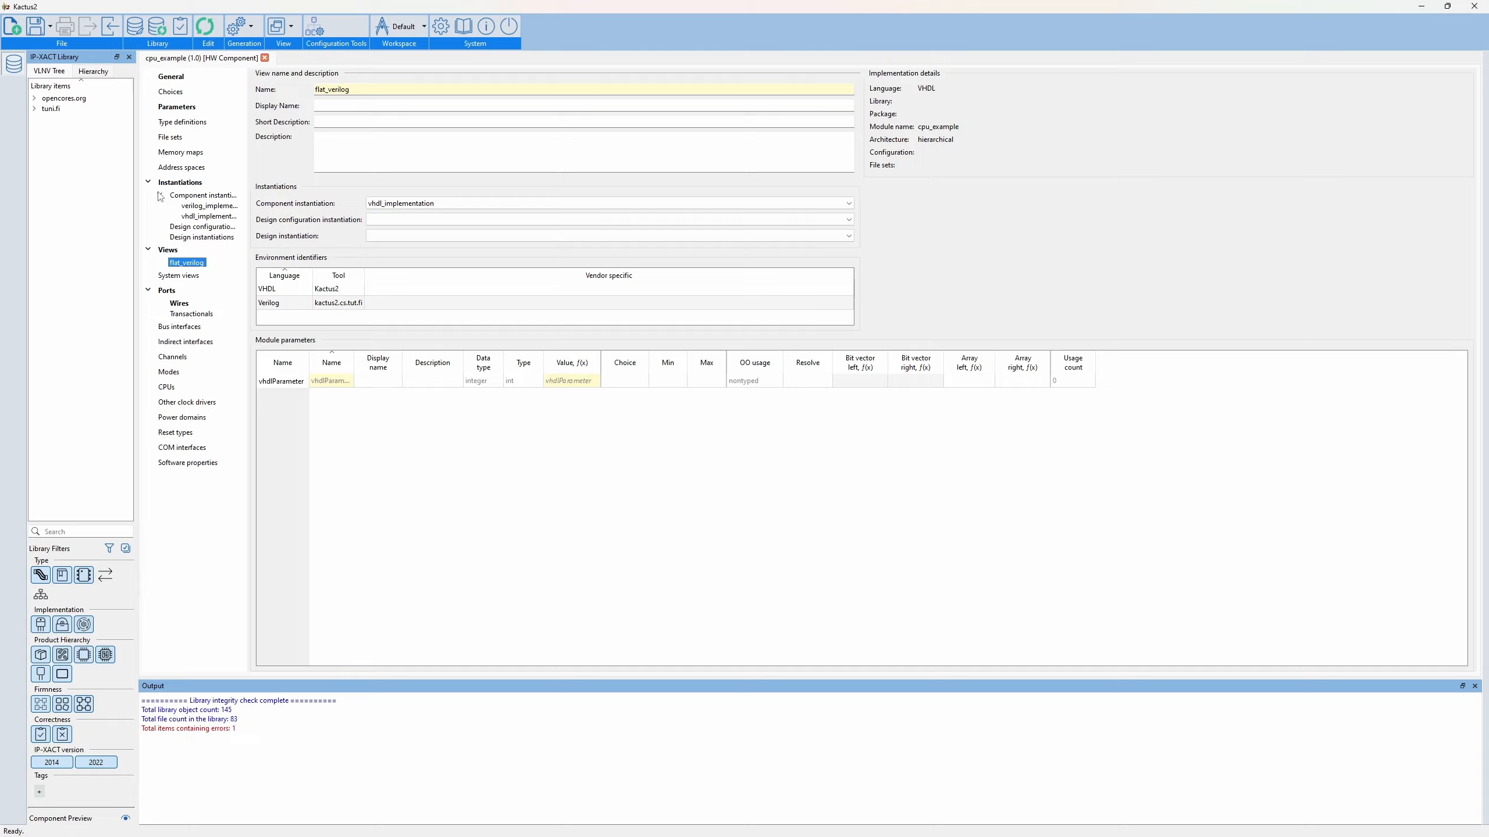
left_click(194, 206)
left_click(198, 217)
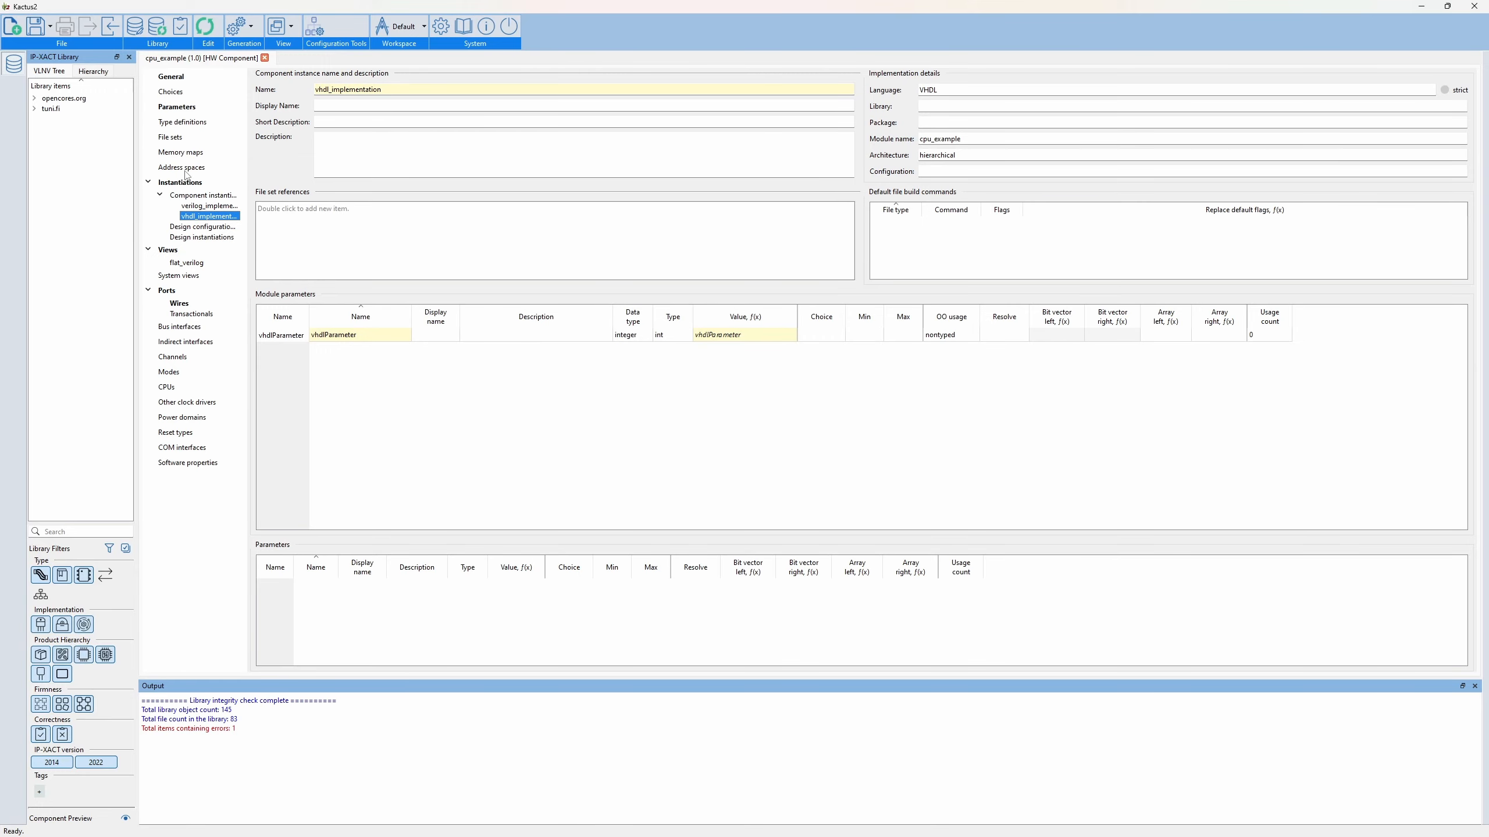
left_click(183, 112)
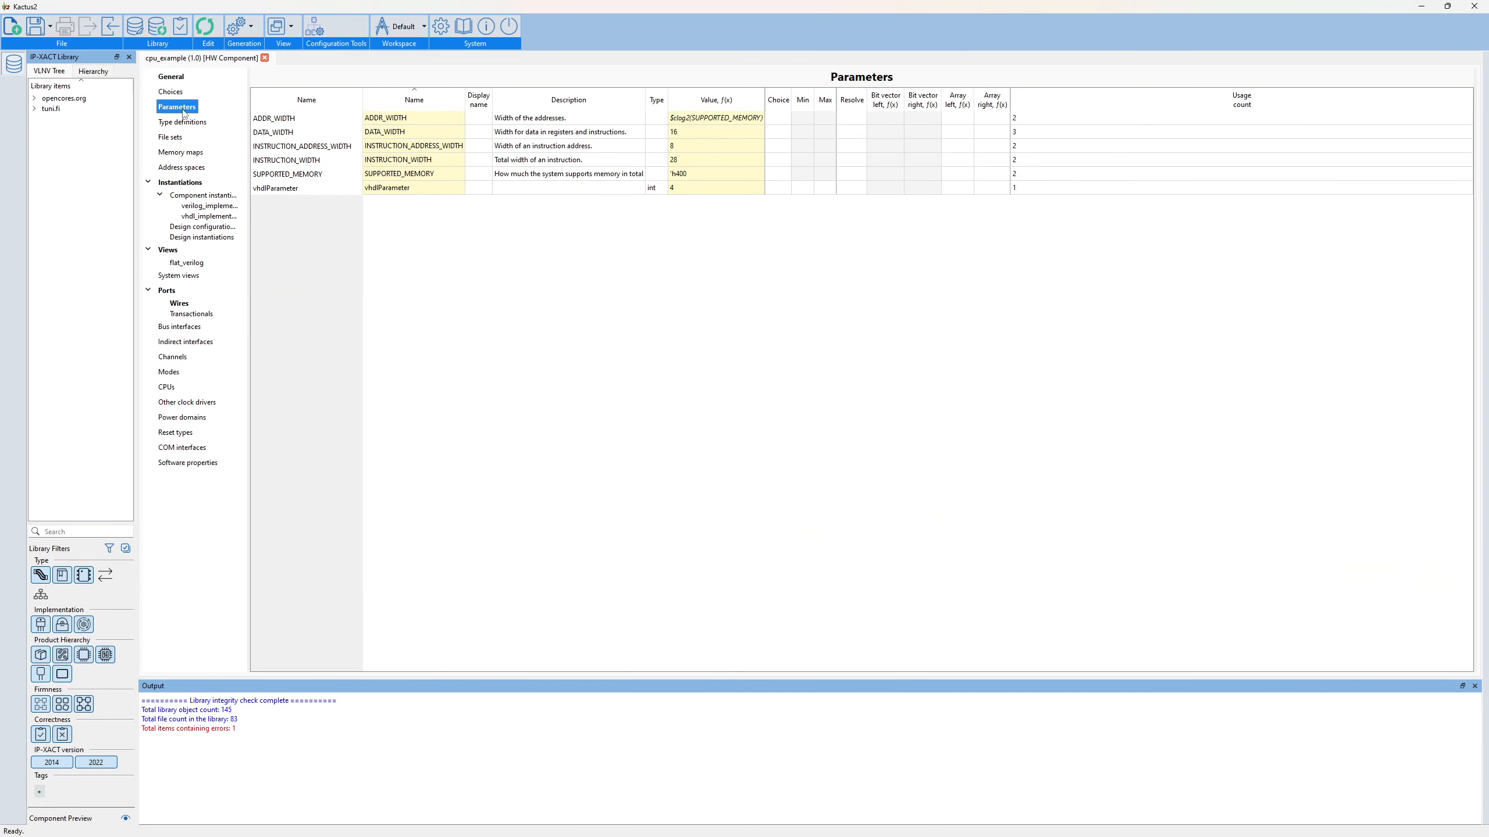